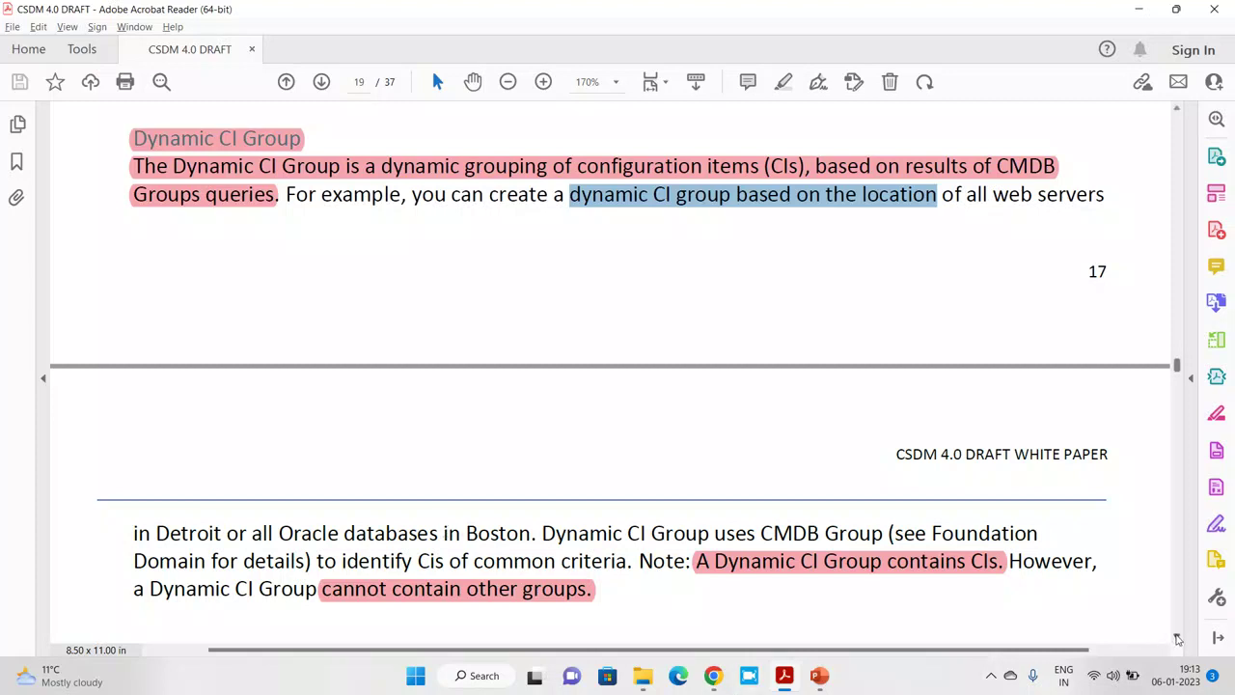
Scroll the CSDM 4.0 draft to the Dynamic CI Group definition on page 19
scroll(1177, 639, "down", 3)
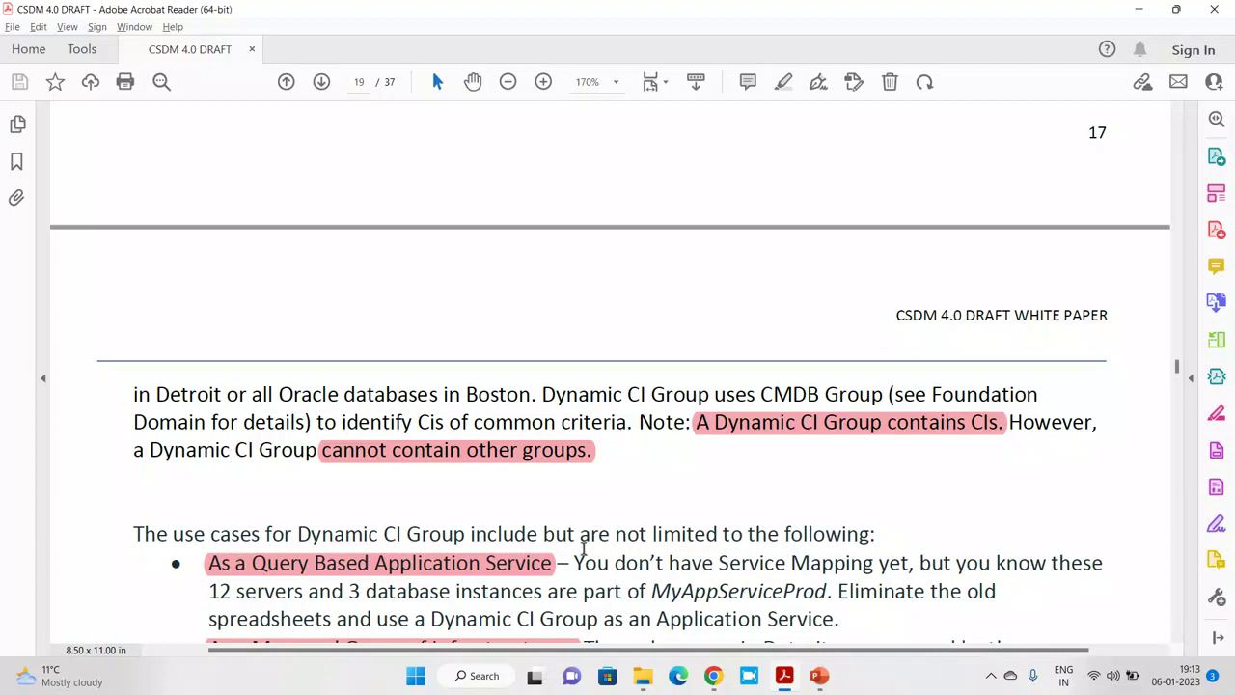
Scroll through the Dynamic CI Group use cases, selecting the example name MyAppServiceProd
left_click(1178, 641)
scroll(1179, 641, "down", 3)
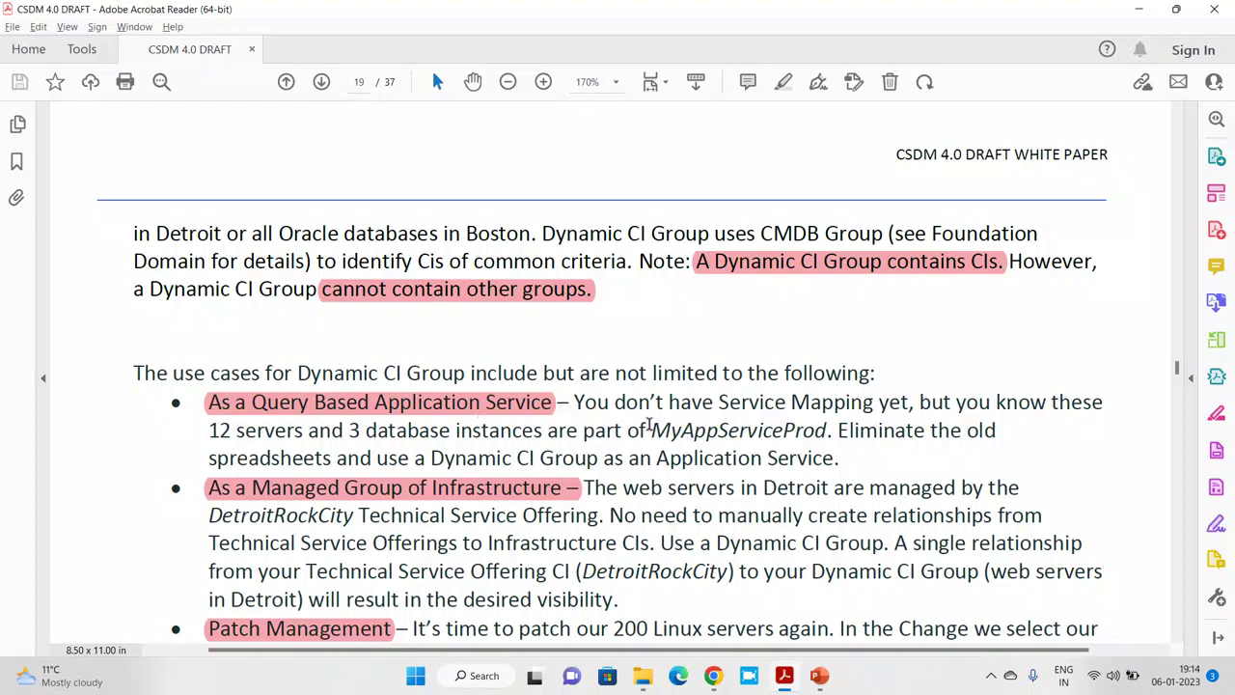
left_click_drag(650, 431, 828, 434)
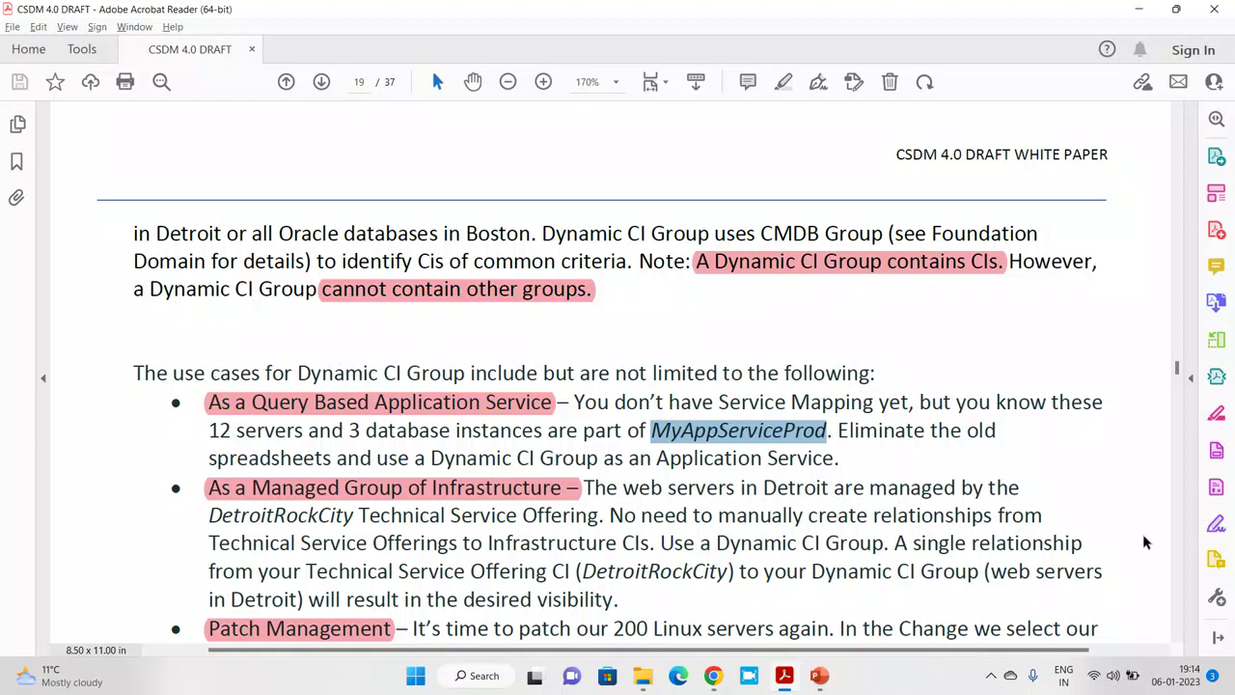
left_click(1177, 635)
scroll(1177, 635, "down", 3)
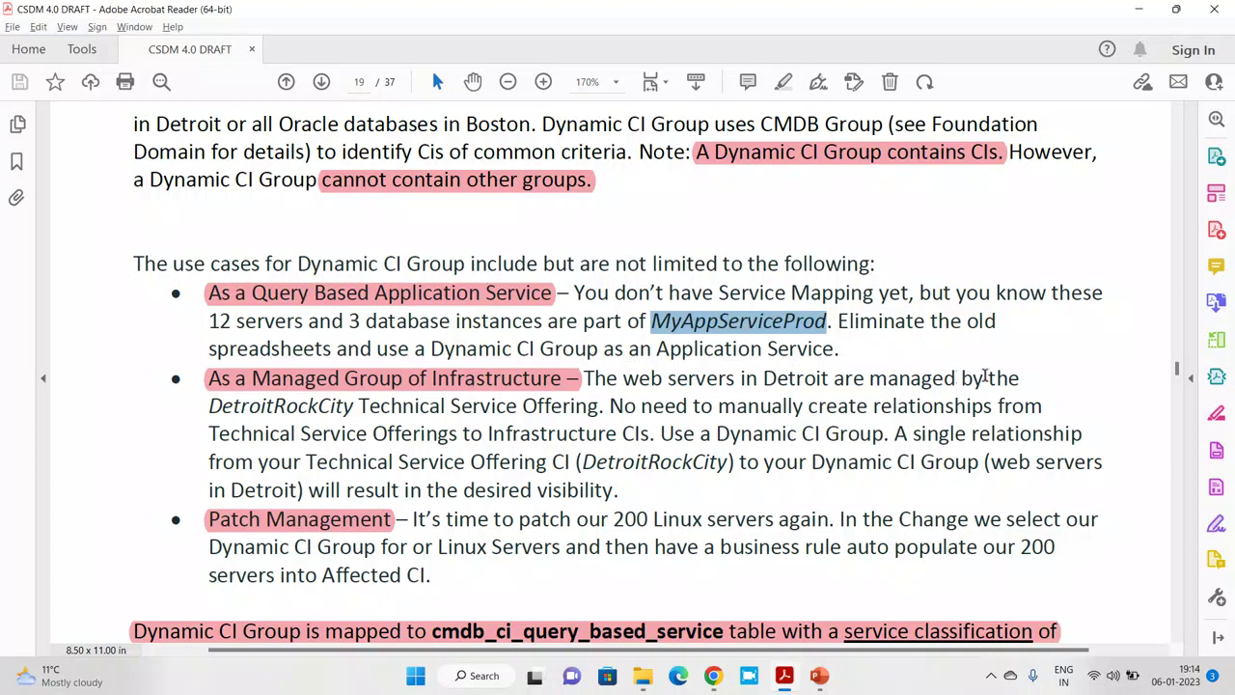
left_click(212, 406)
Select the phrases 'DetroitRockCity Technical Service Offering' and 'create relationships from'
left_click_drag(212, 405, 581, 403)
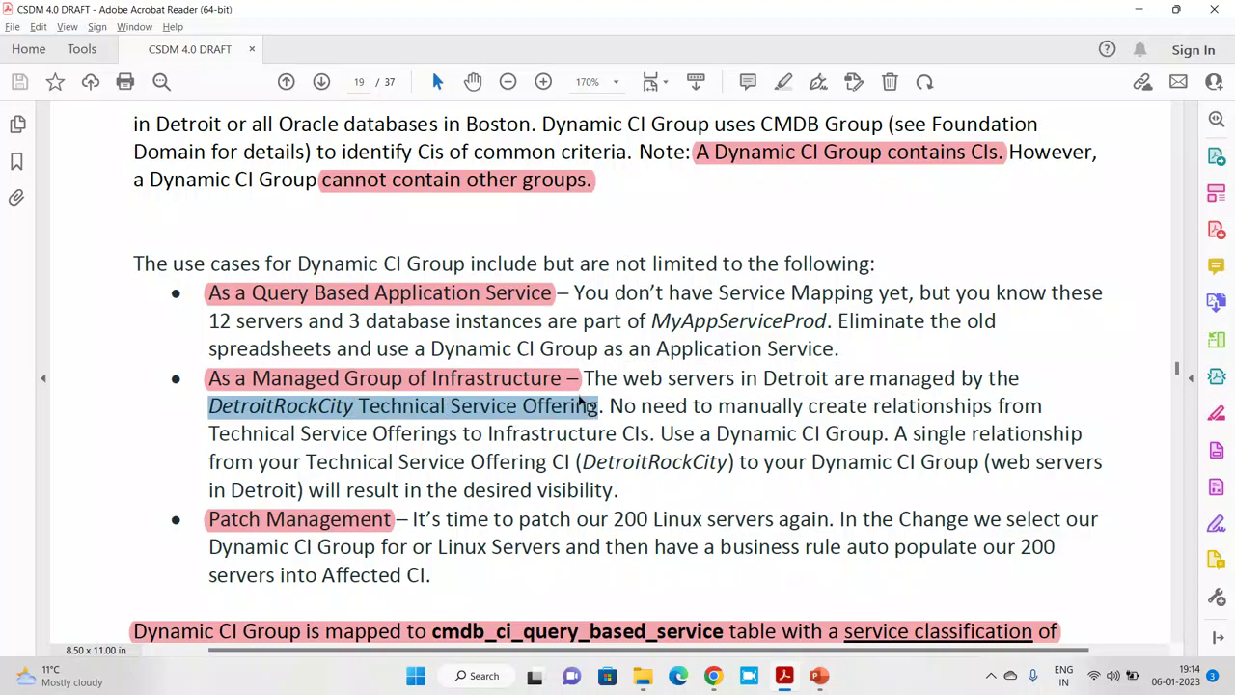
left_click_drag(581, 403, 583, 404)
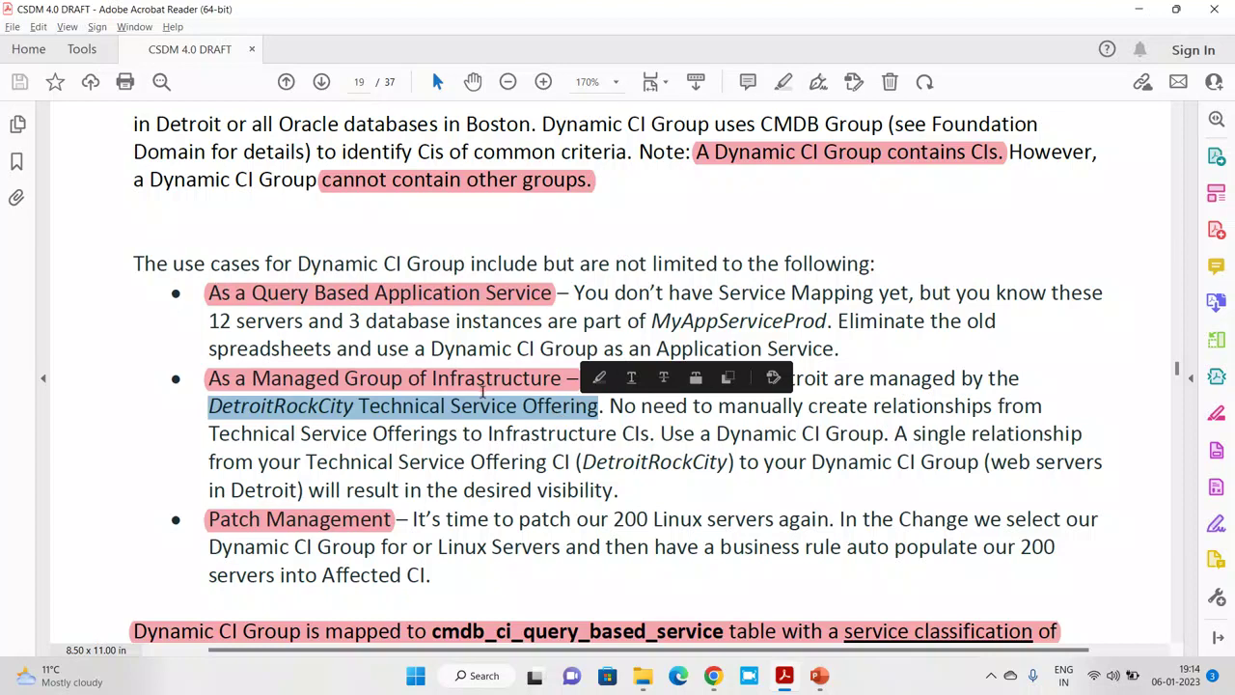
left_click_drag(809, 406, 1029, 399)
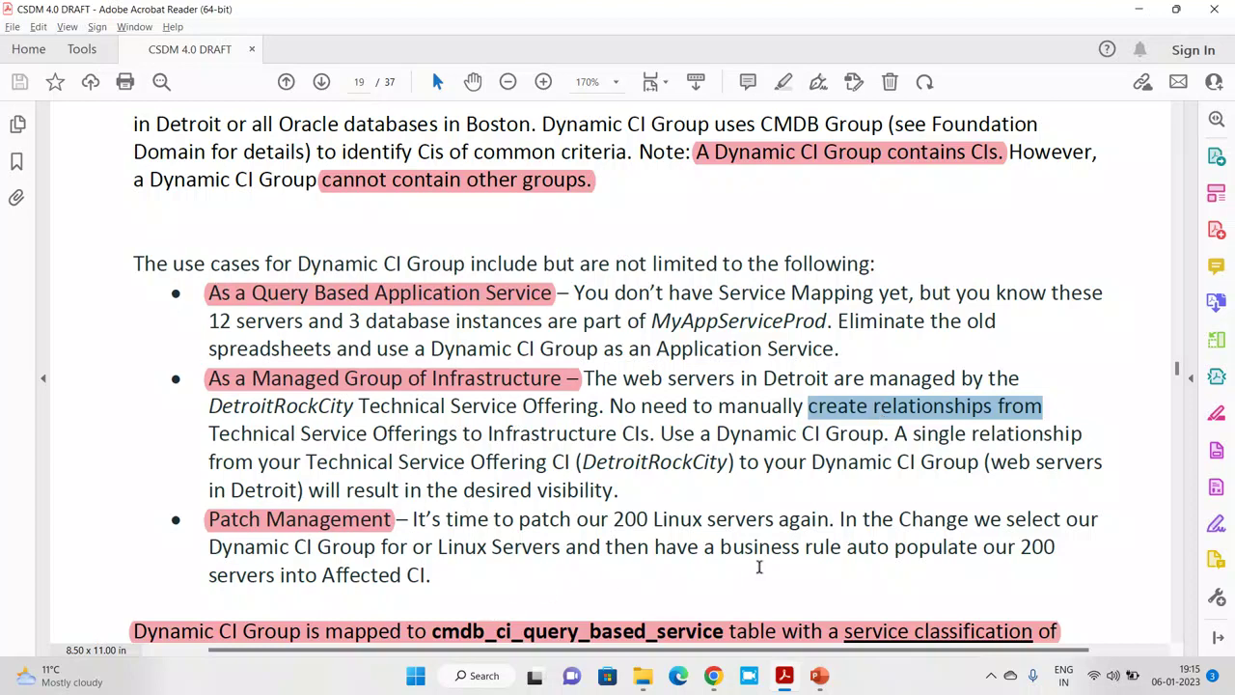
Select the Patch Management example and the table name cmdb_ci_query_based_service, then go to the browser
left_click(1179, 639)
scroll(1179, 639, "down", 3)
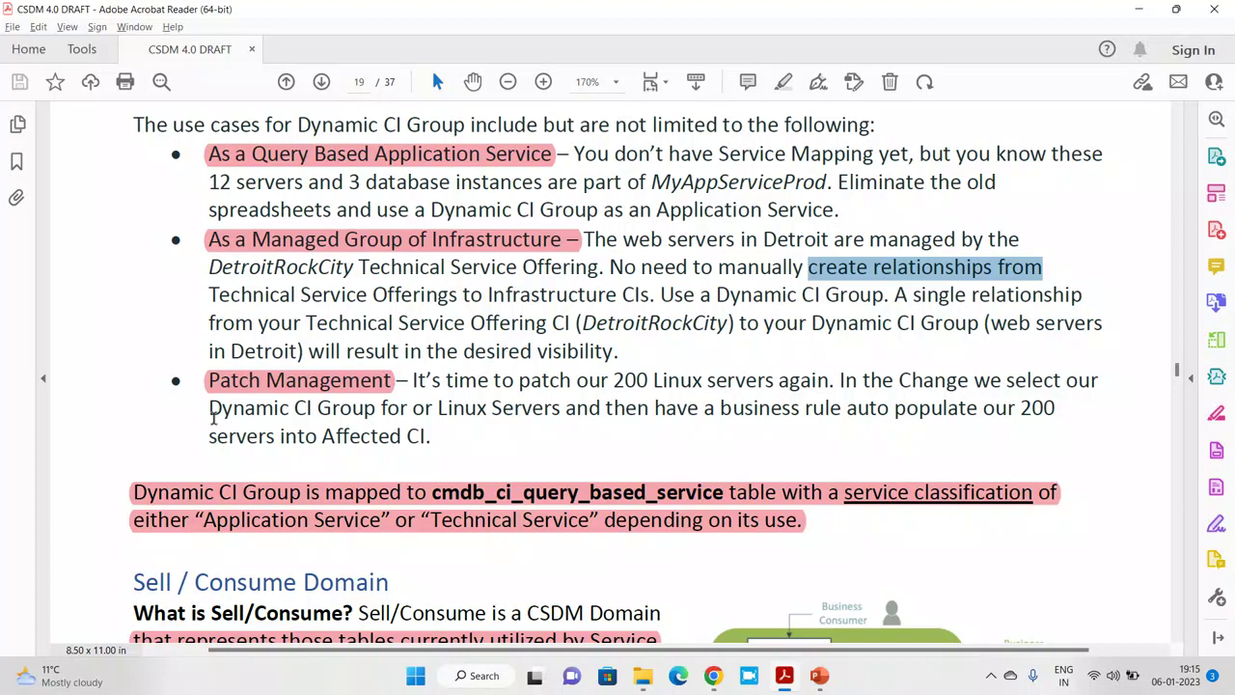
left_click_drag(435, 436, 235, 426)
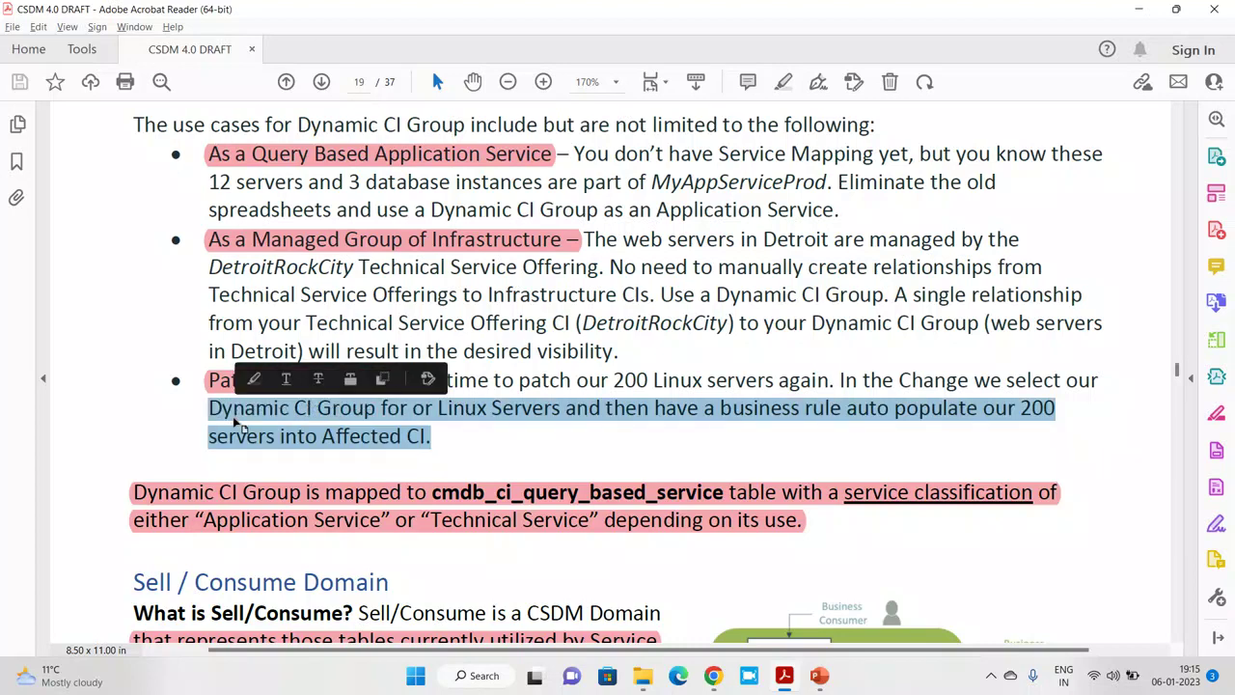
left_click(436, 496)
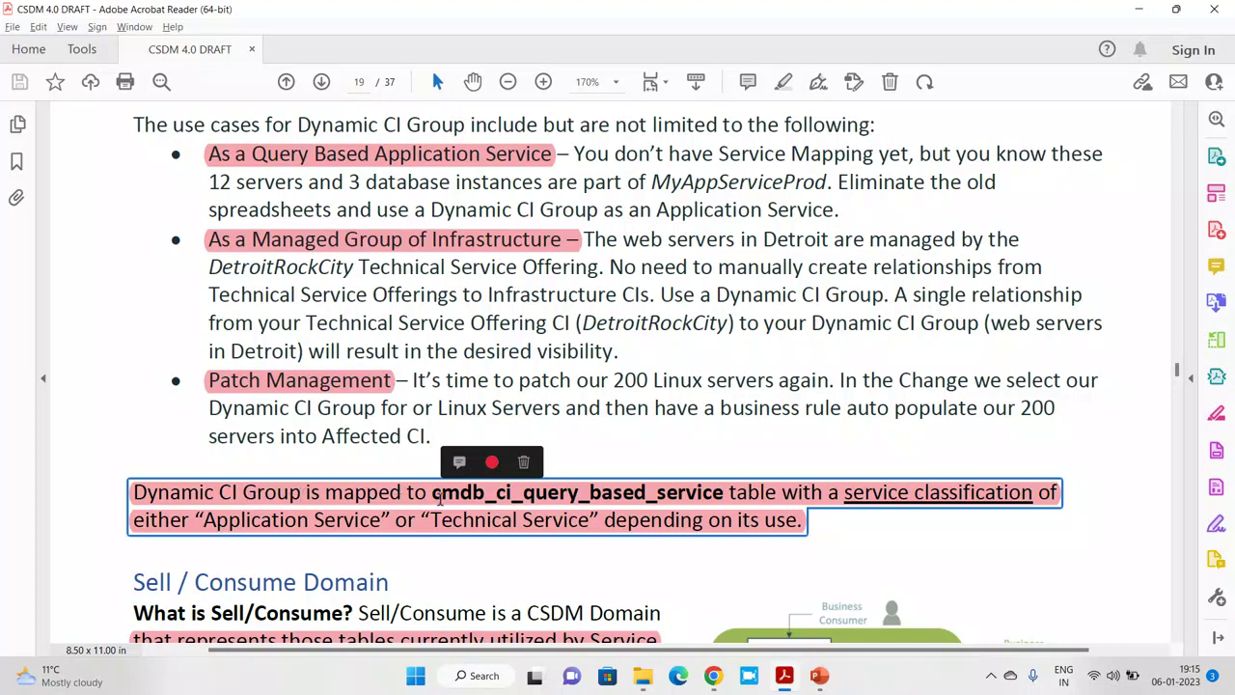
left_click_drag(432, 493, 729, 496)
key("ctrl+c")
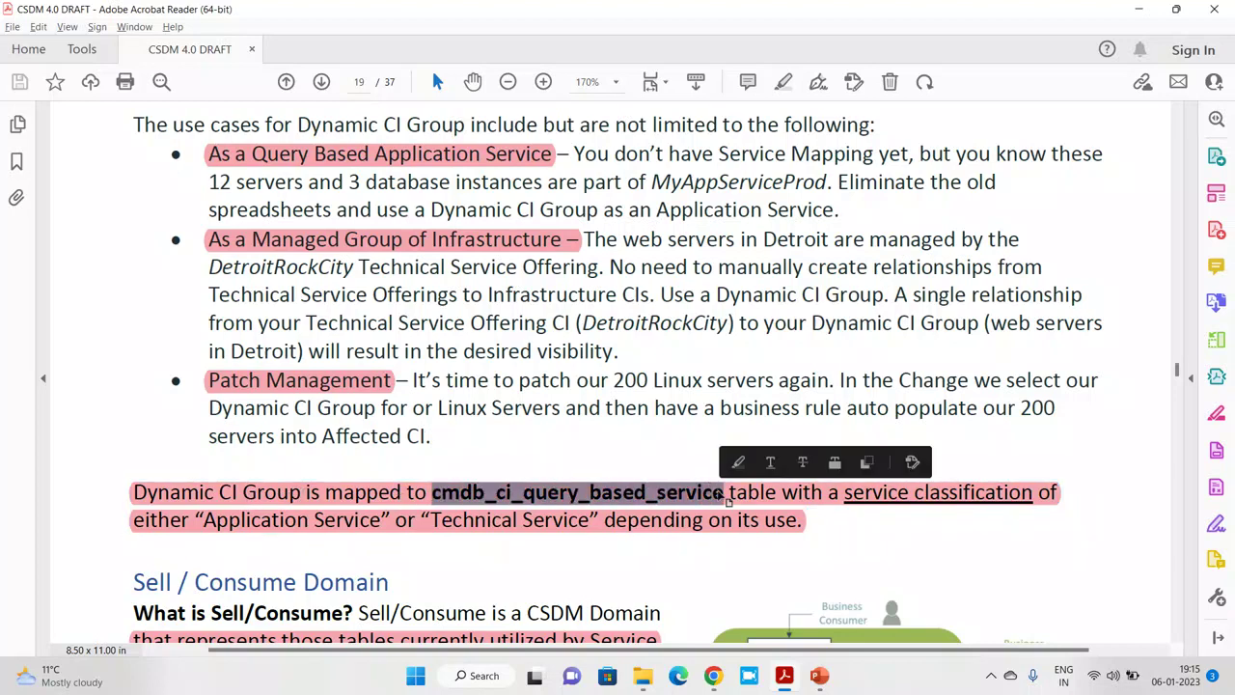
left_click(715, 678)
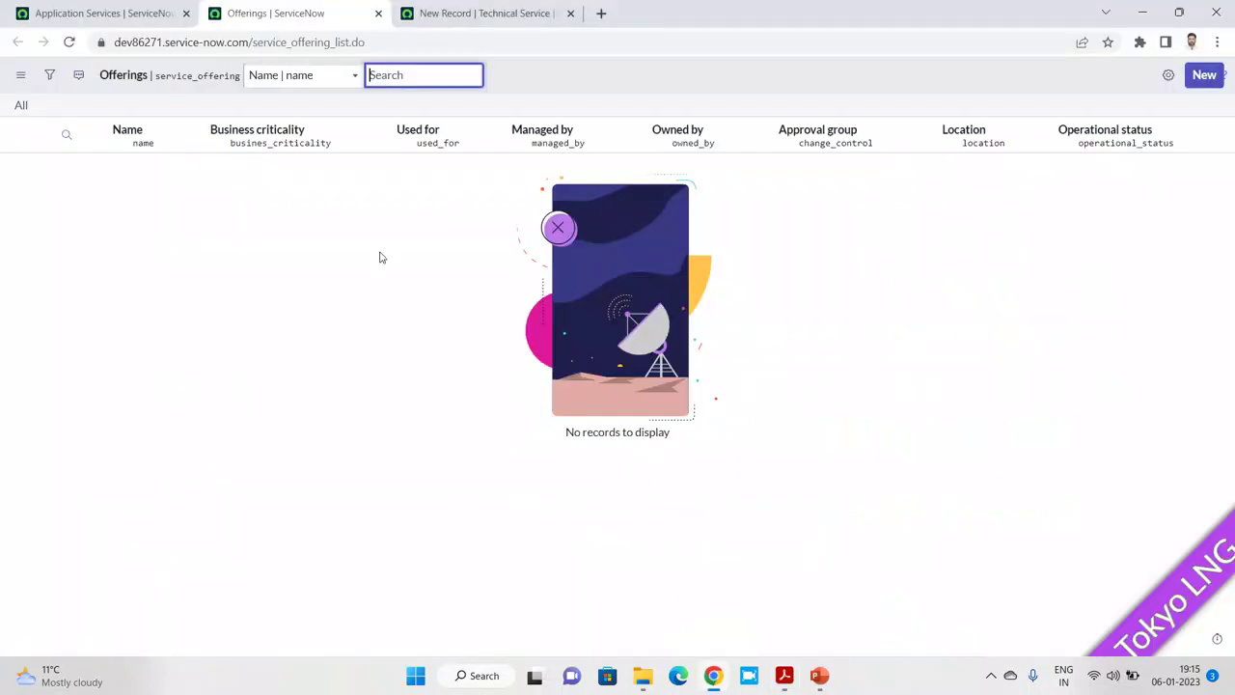
Advance the New Application Service wizard through population to the service preview
left_click(114, 12)
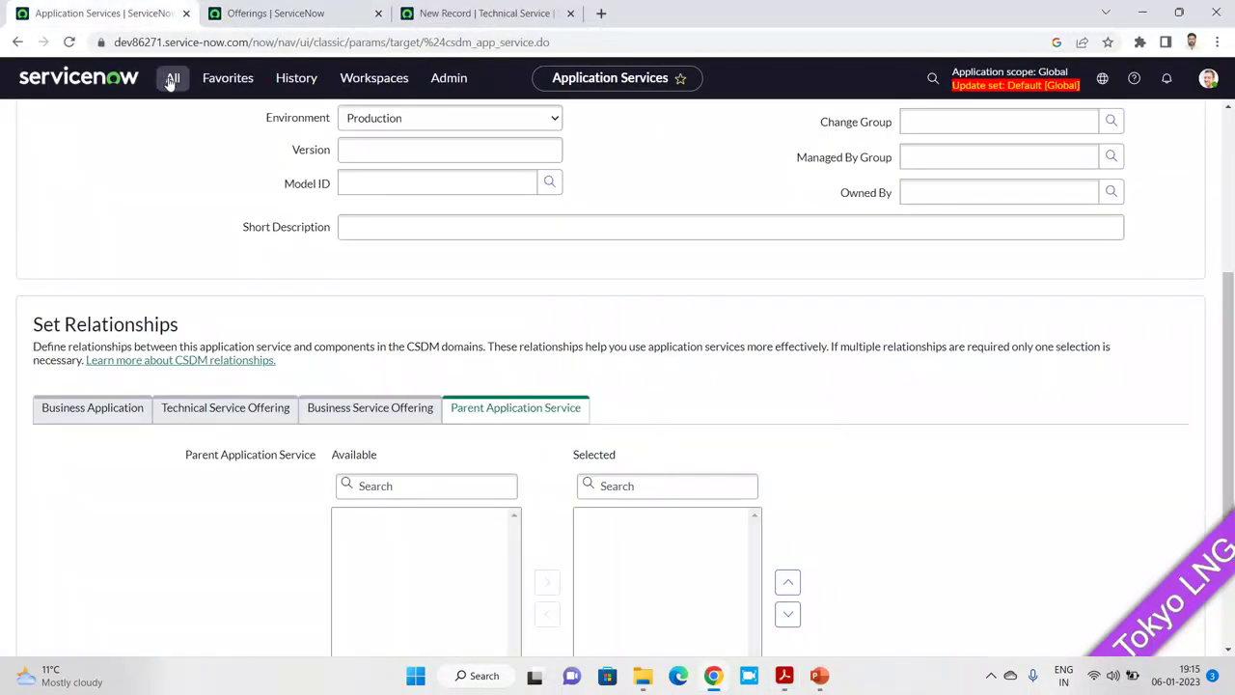
left_click_drag(1232, 333, 1232, 175)
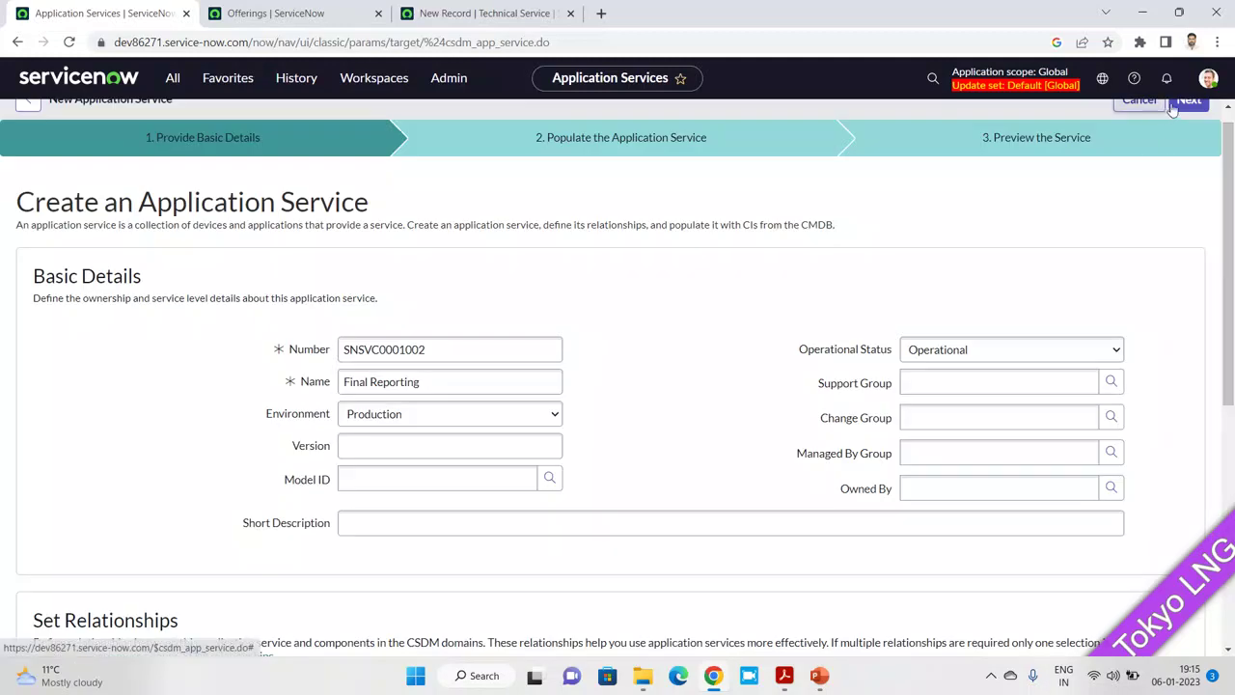
left_click(1190, 102)
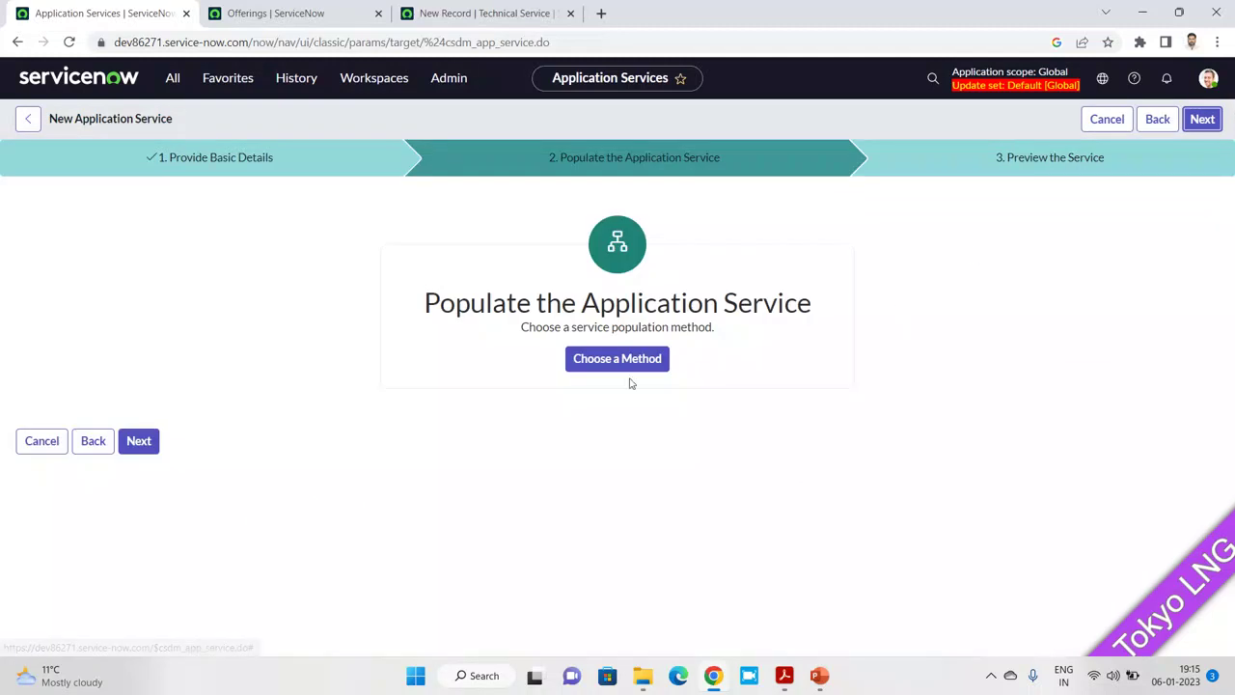
left_click(1202, 118)
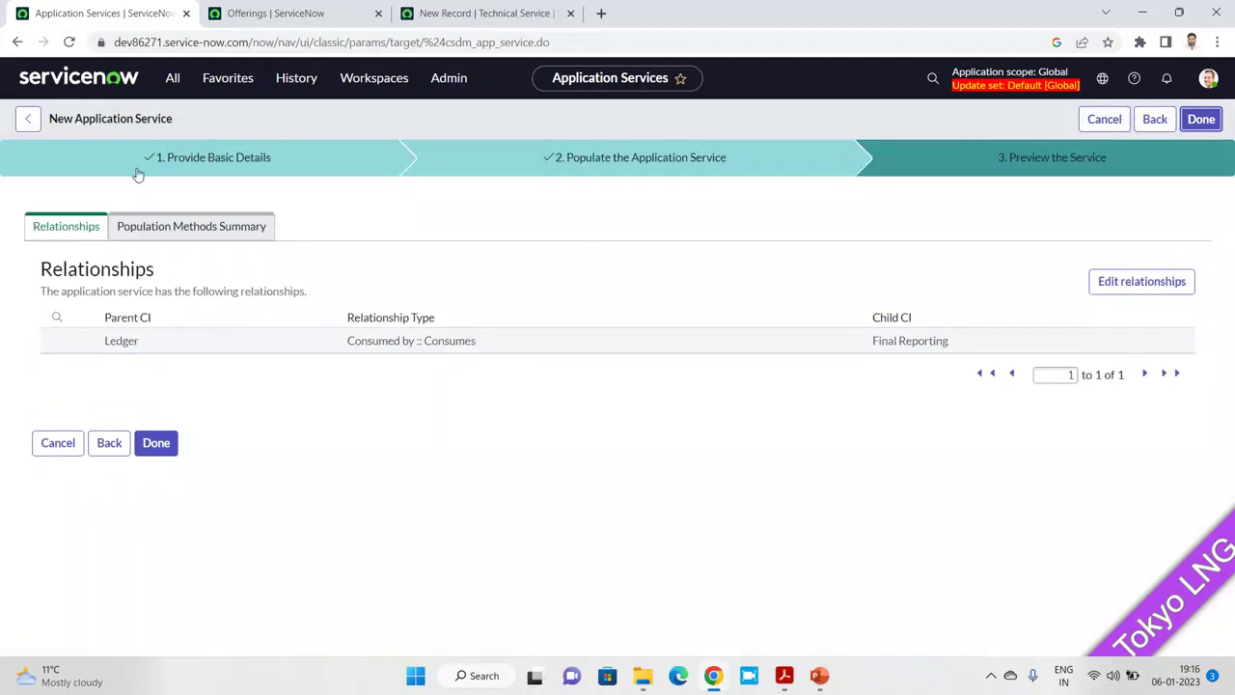
Navigate to cmdb_ci_query_based_service.list, leaving the unsaved application service
left_click(173, 77)
key("ctrl+v")
type(".list")
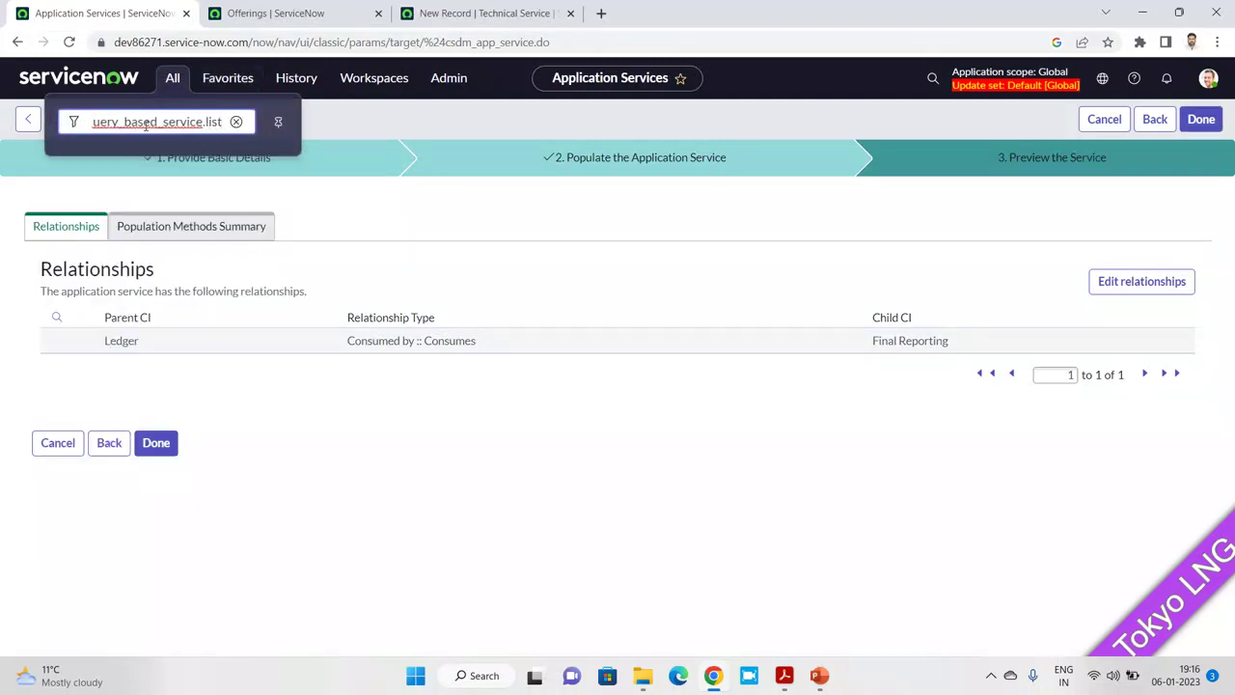
key("Return")
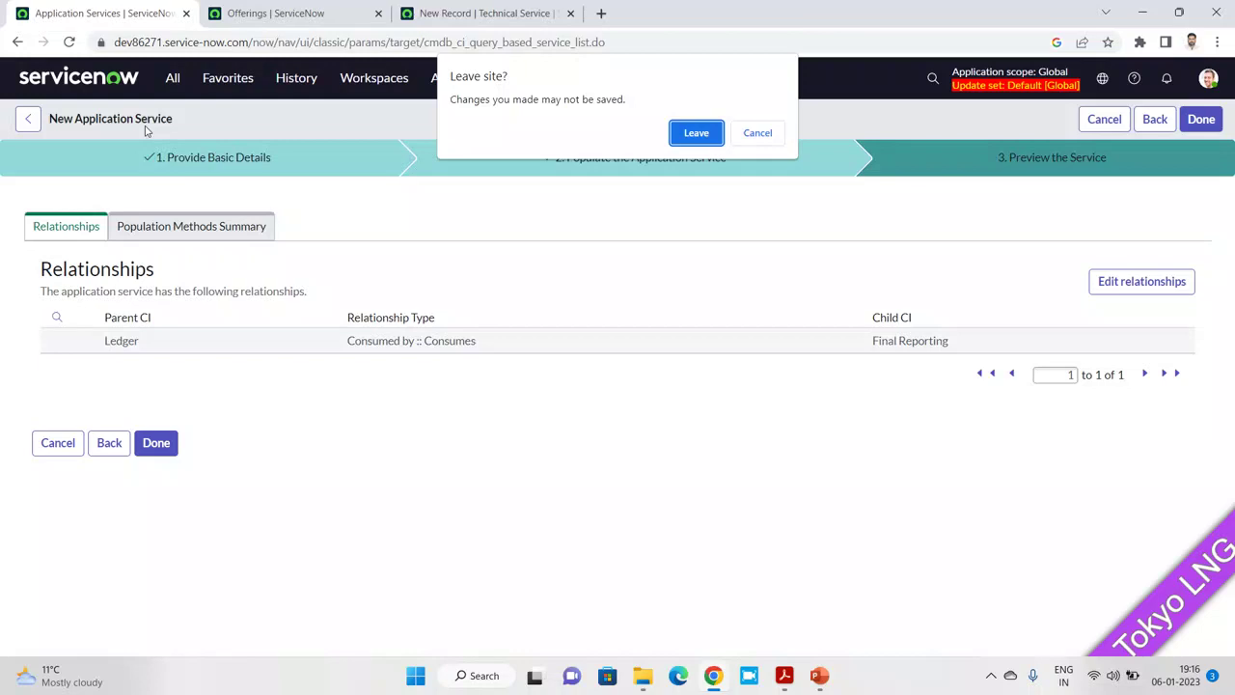
left_click(678, 132)
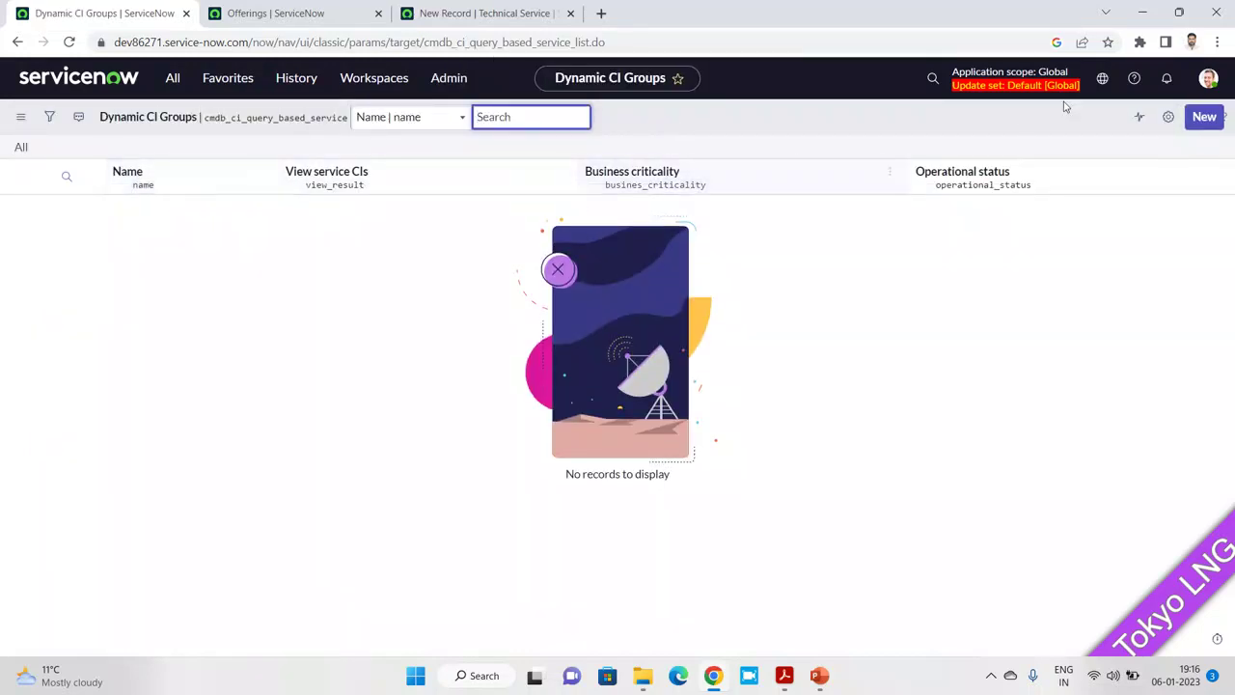
Start a new Dynamic CI Group record named Flian
left_click(1194, 123)
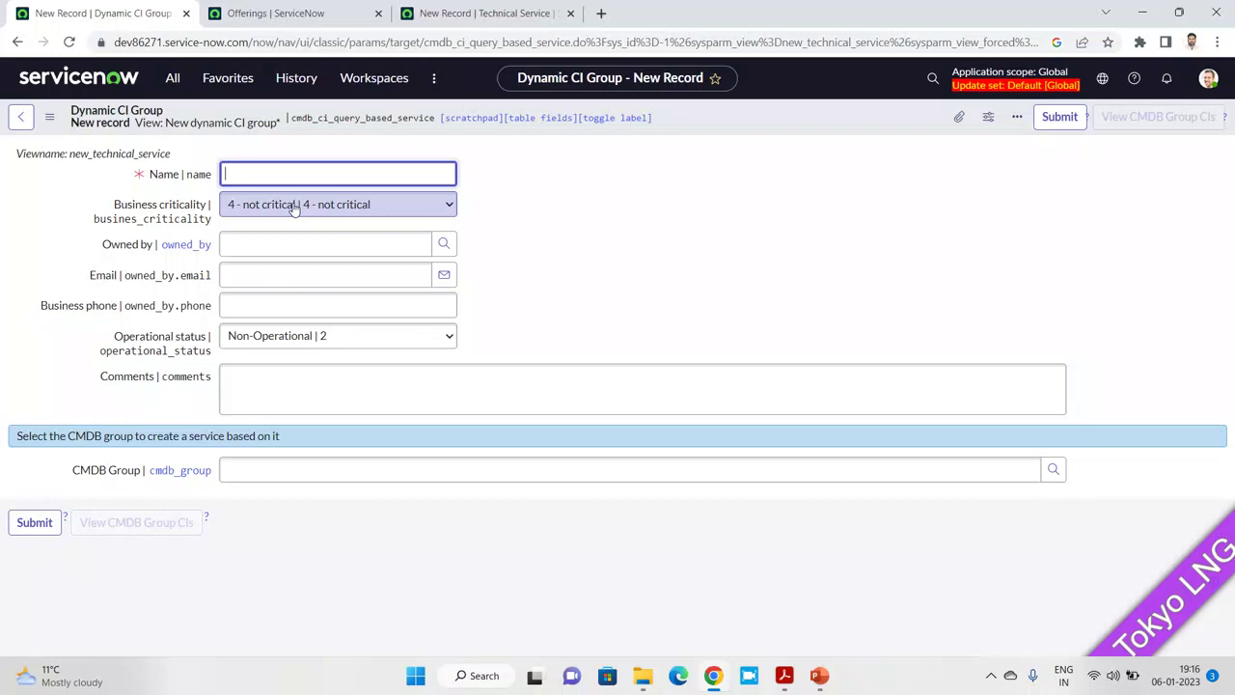
left_click(254, 178)
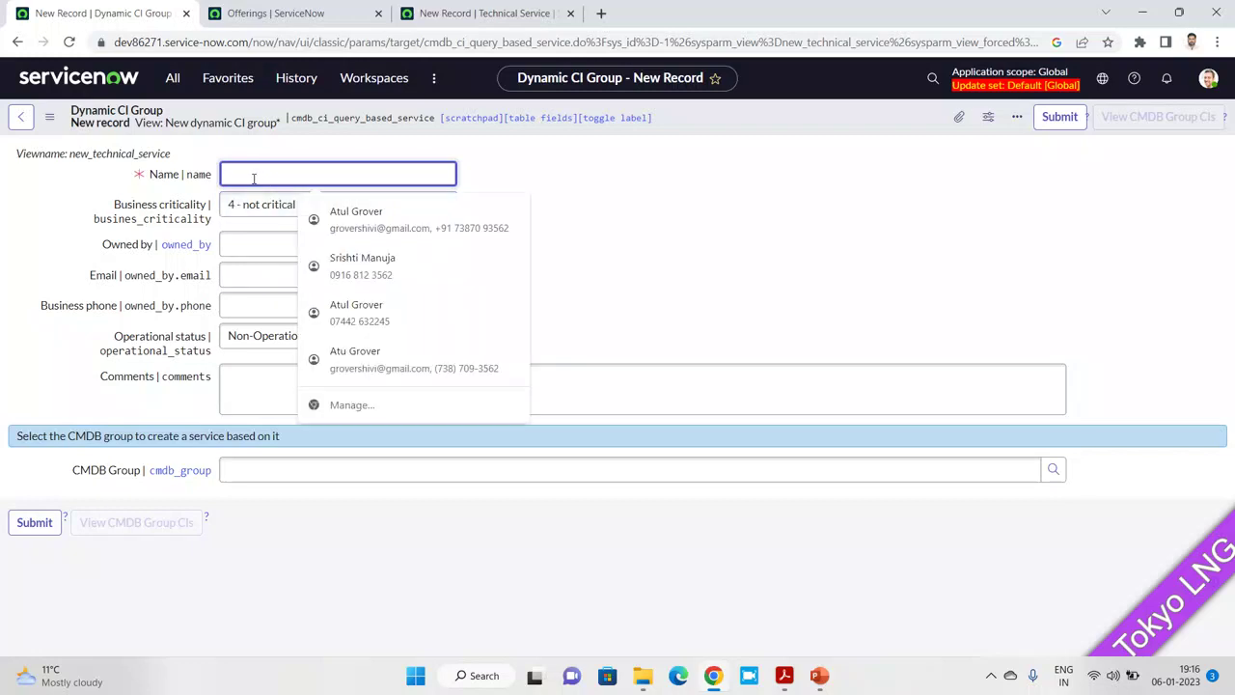
left_click_drag(174, 155, 70, 156)
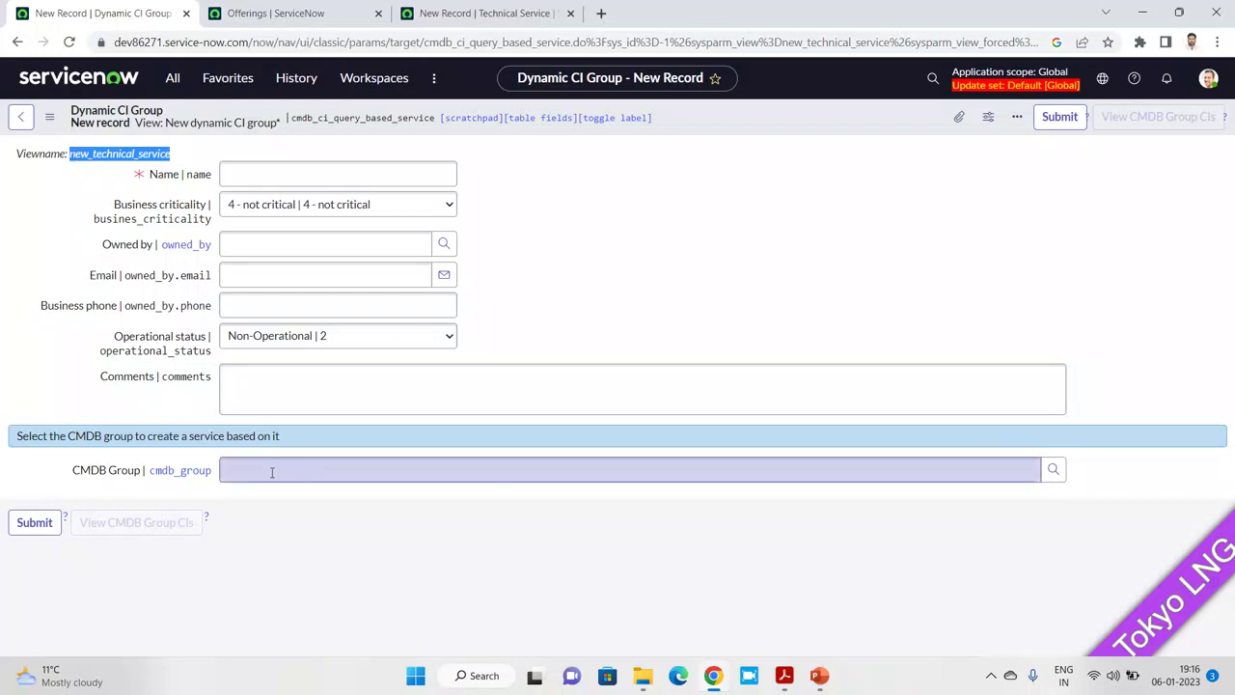
left_click(270, 171)
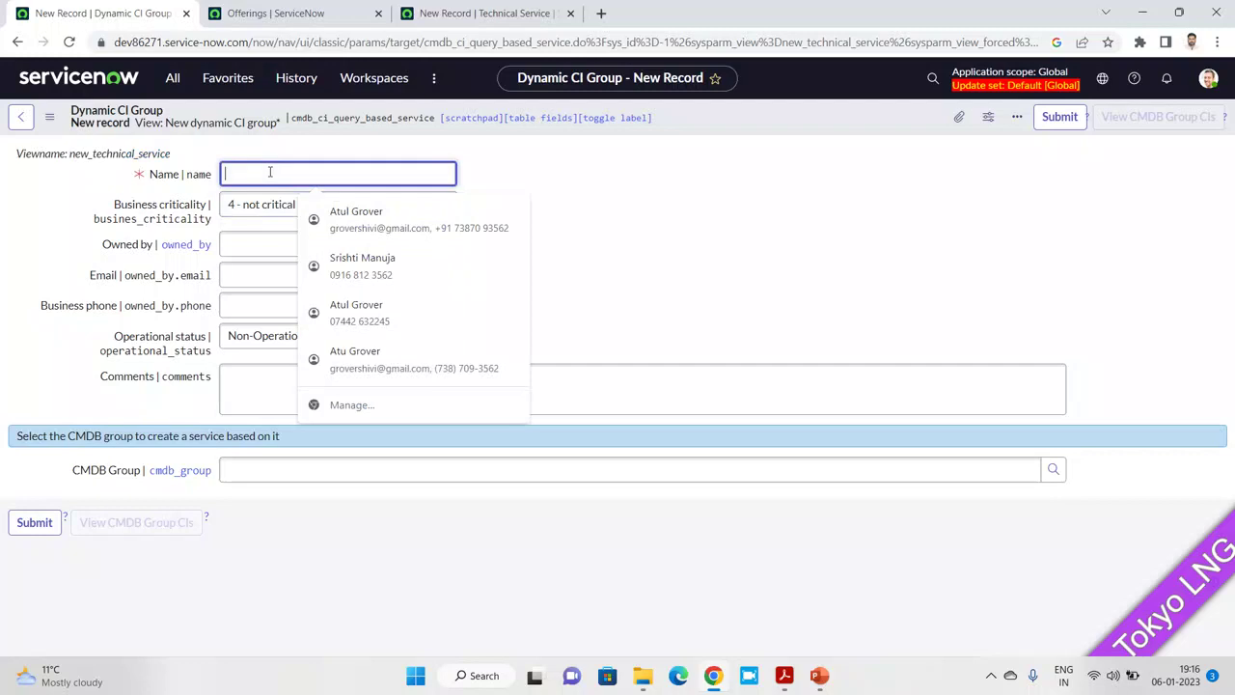
type("Flnal")
key("BackSpace")
key("BackSpace")
key("BackSpace")
type("ian")
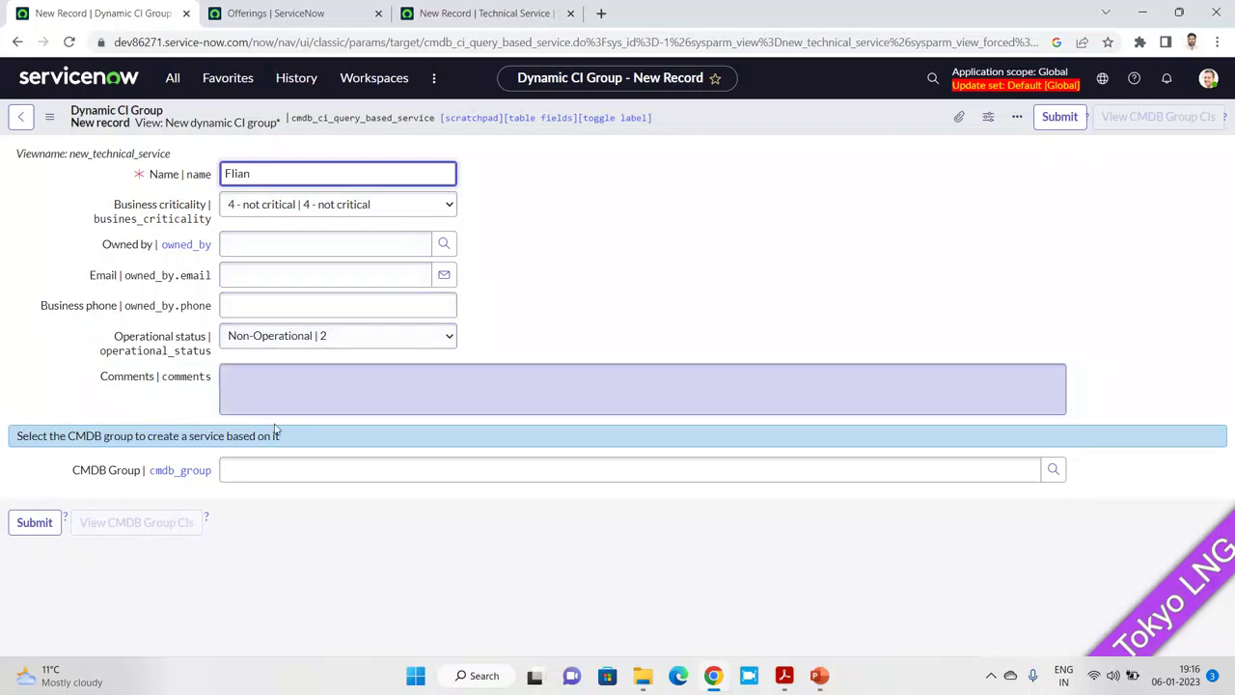
Set its CMDB Group to Databases and open that group record in a new tab
left_click(273, 468)
type("**")
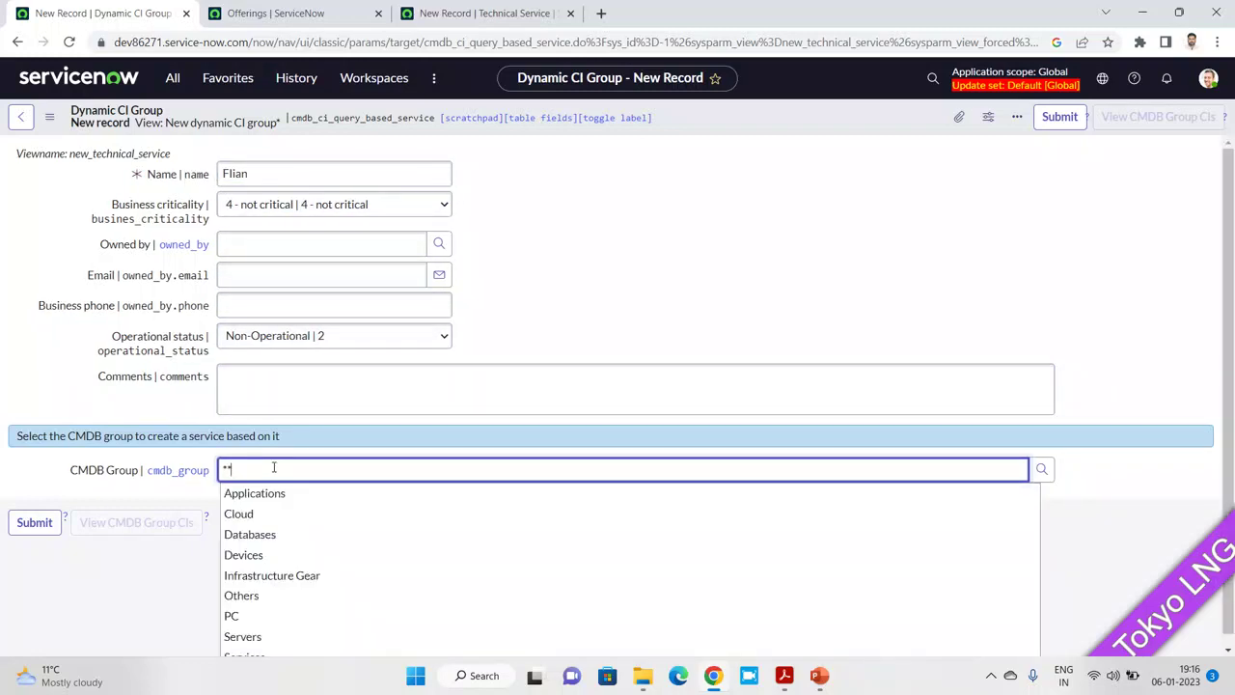
left_click(250, 537)
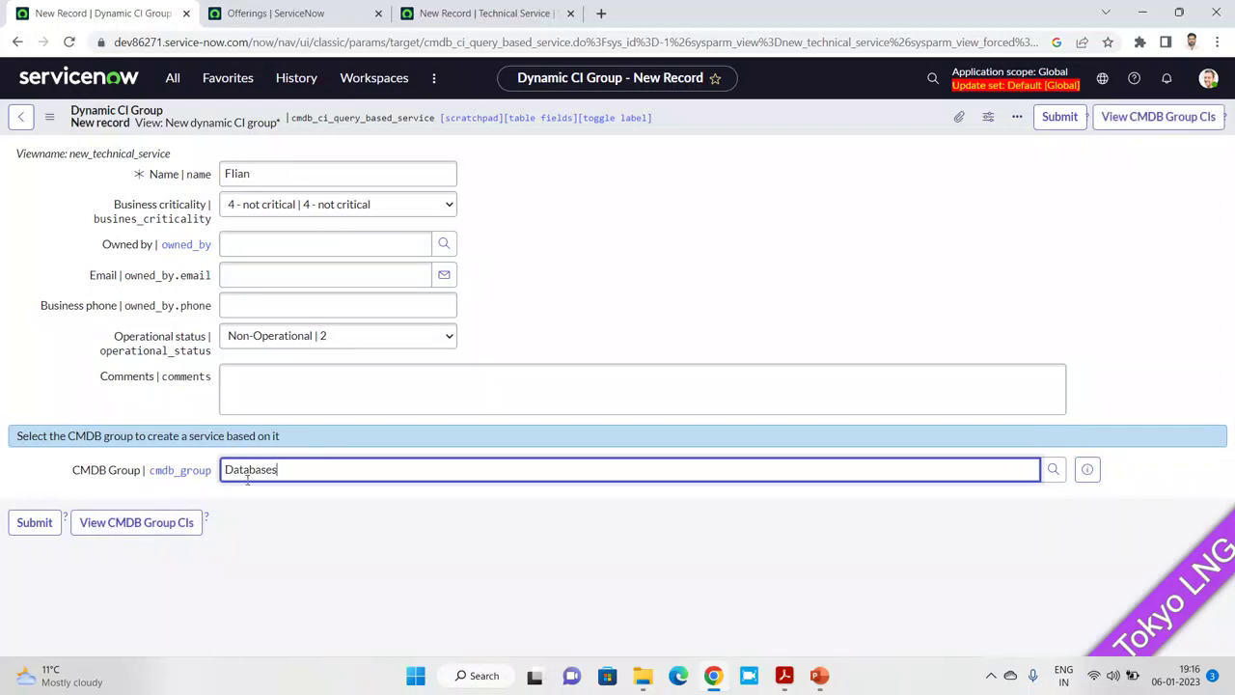
left_click_drag(304, 469, 210, 482)
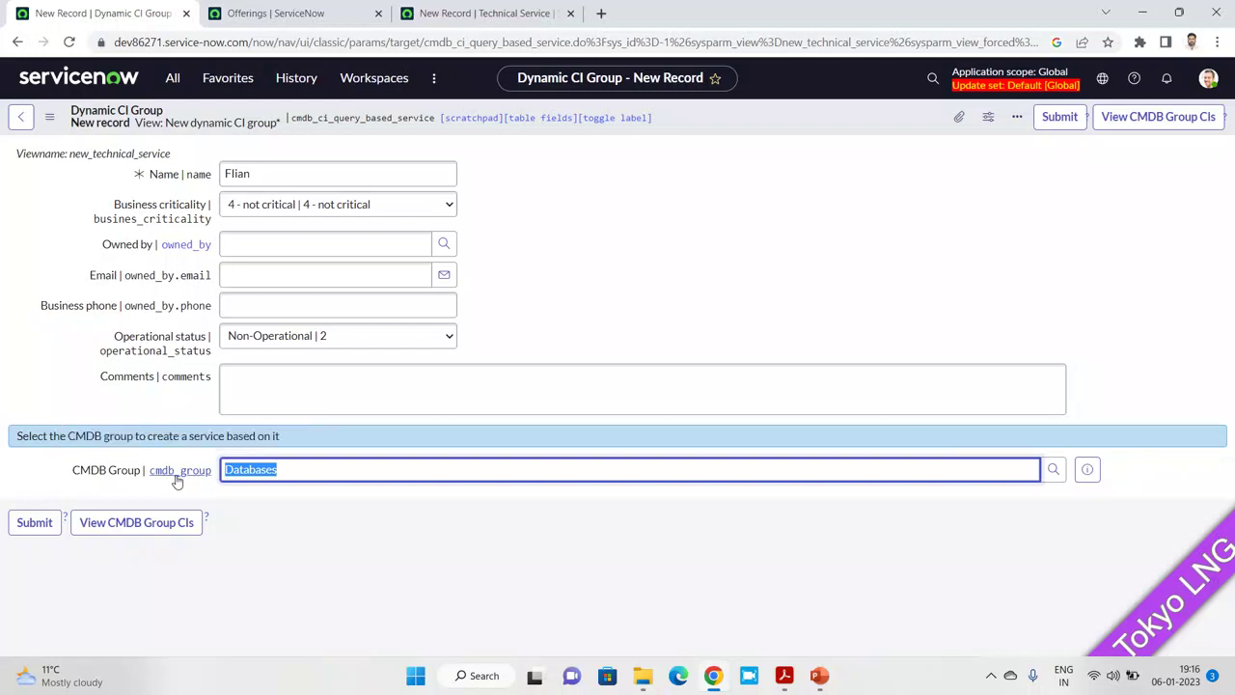
middle_click(176, 475)
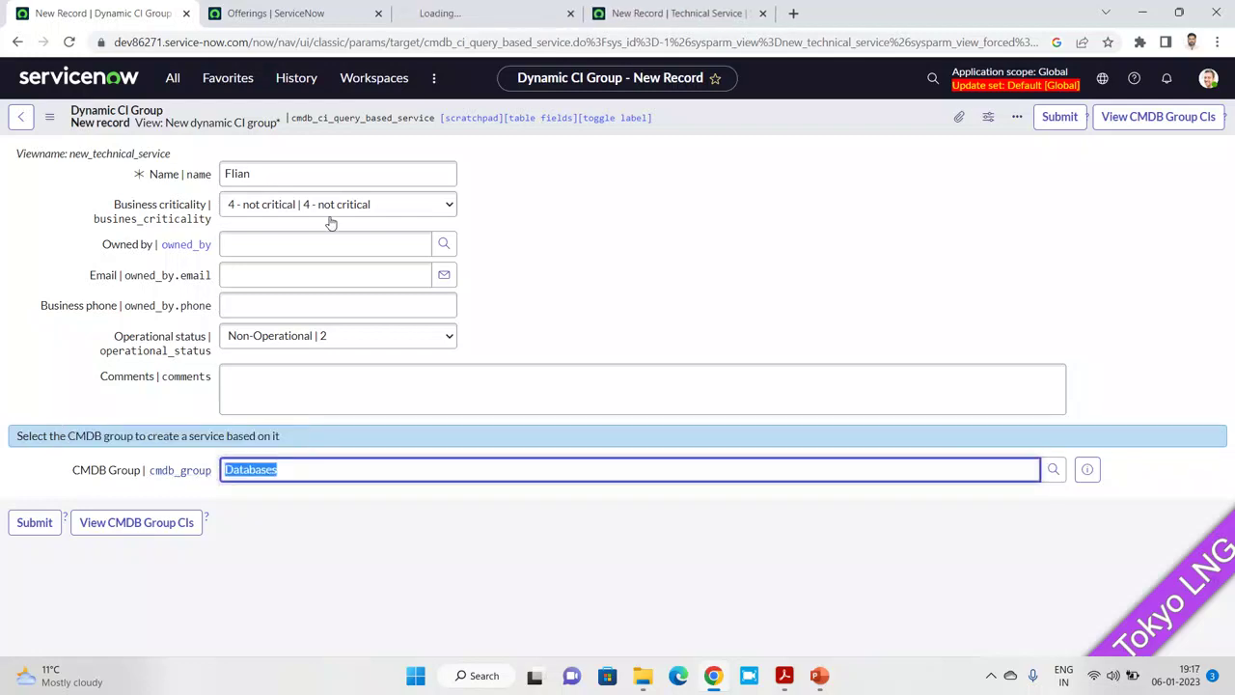
Review the Databases group's encoded queries and configuration items, then show all its CIs
left_click(459, 17)
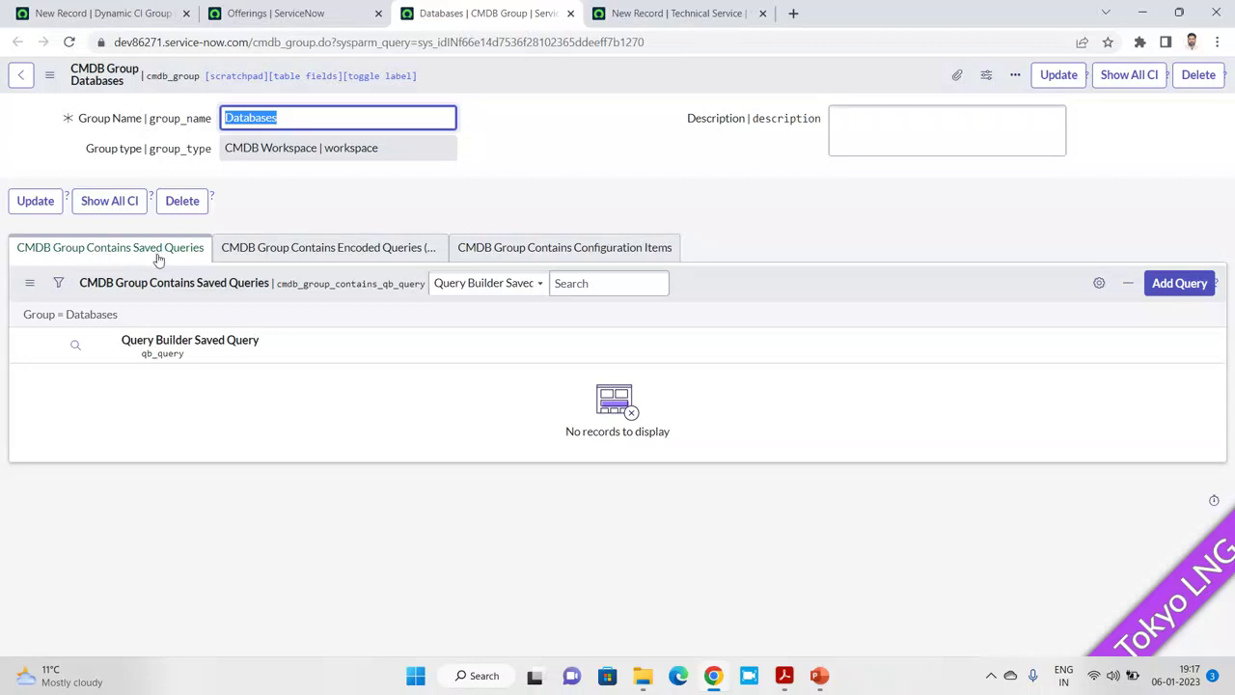
left_click(302, 249)
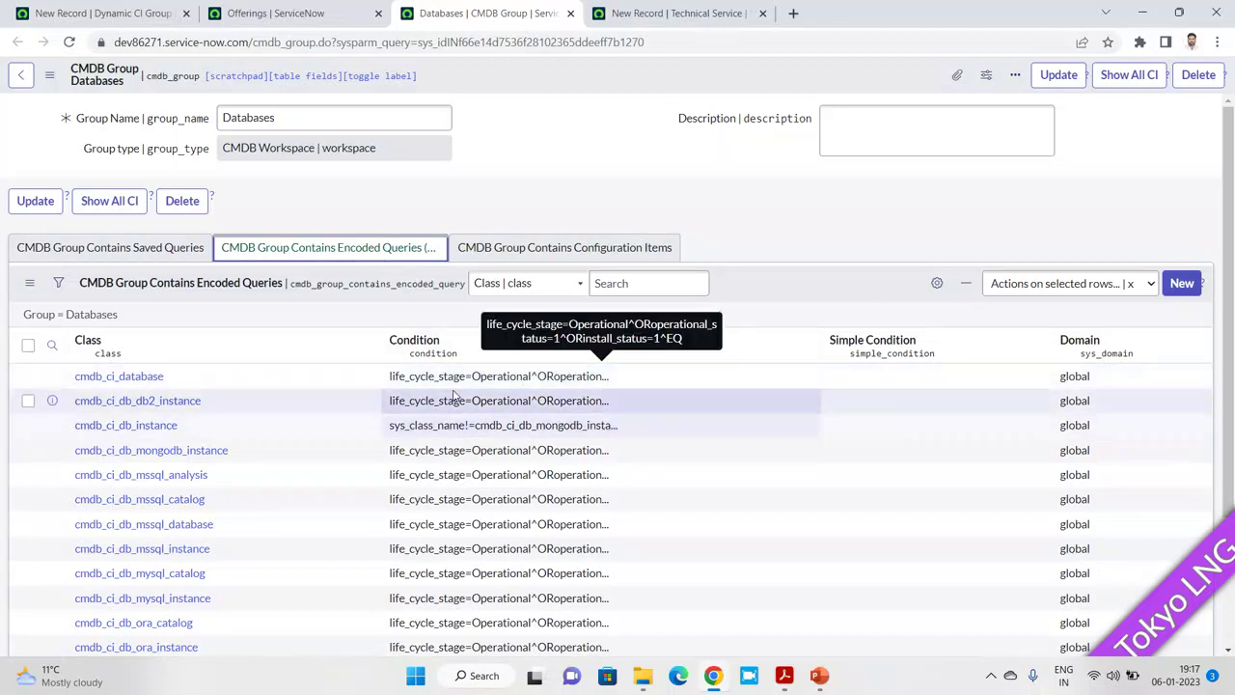
left_click(542, 247)
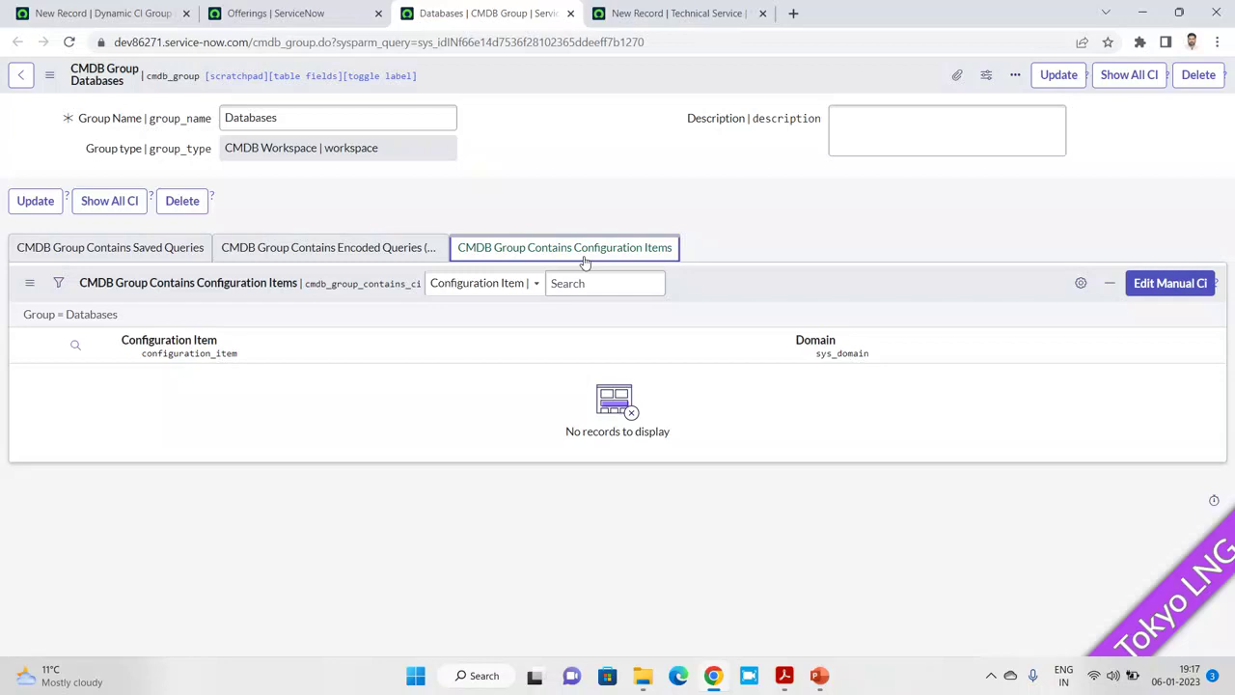
left_click_drag(322, 124, 217, 129)
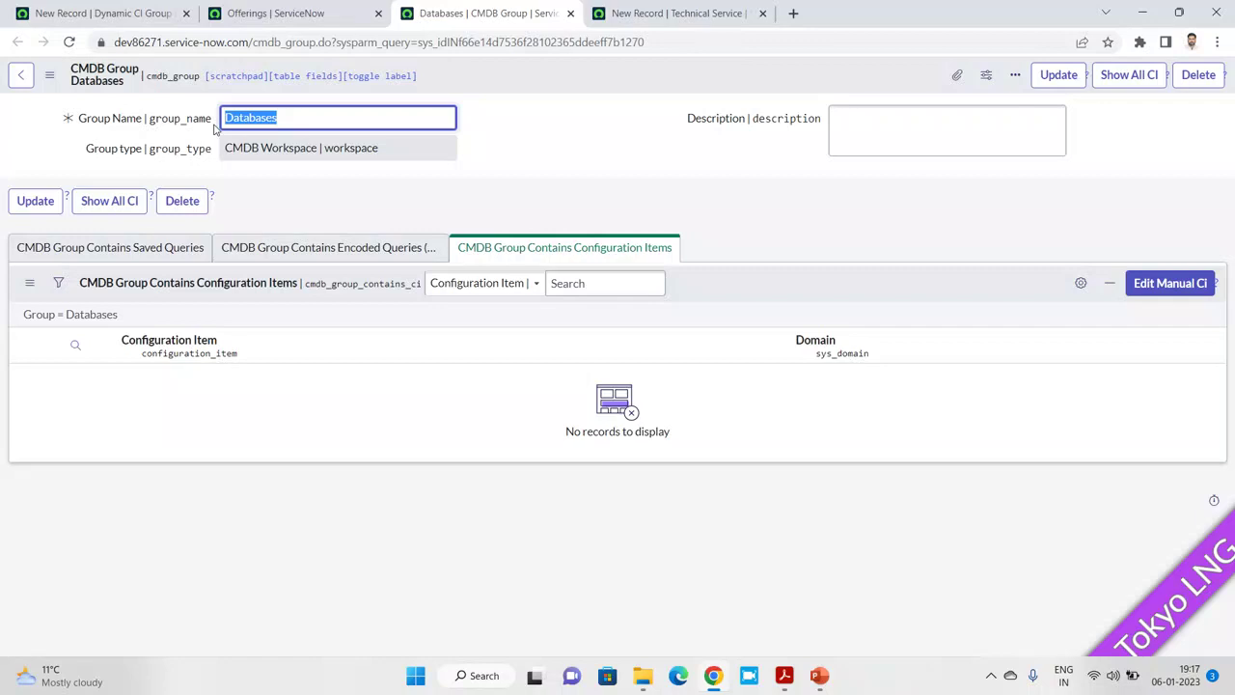
left_click(1128, 74)
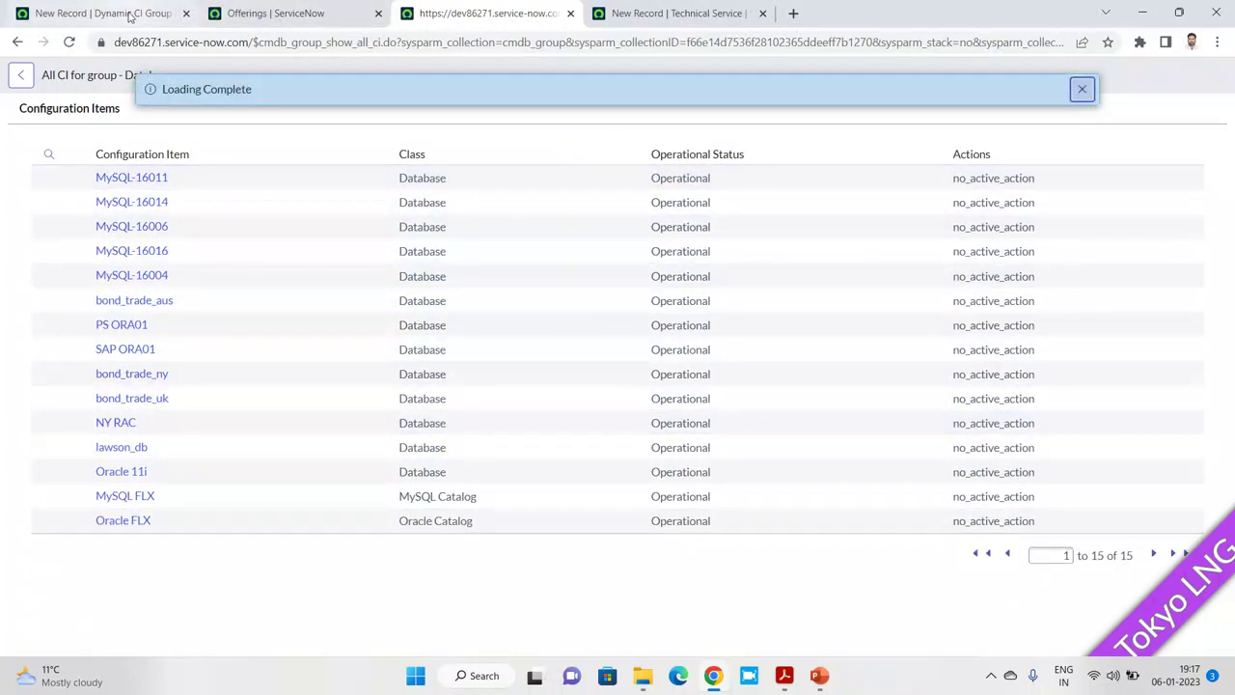
Return to the Flian Dynamic CI Group tab, then switch to the CSDM 4.0 draft PDF
left_click(130, 16)
key("alt+Tab")
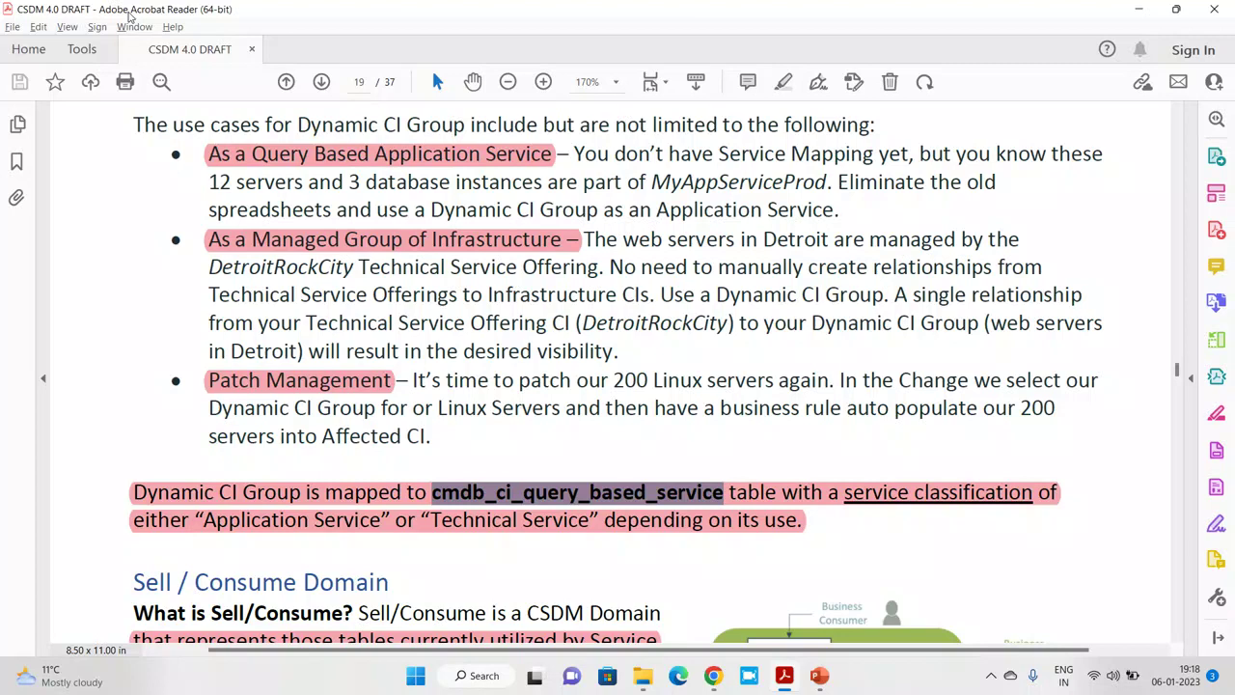
Switch back to the browser's third tab with the CMDB Groups list
key("alt+Tab")
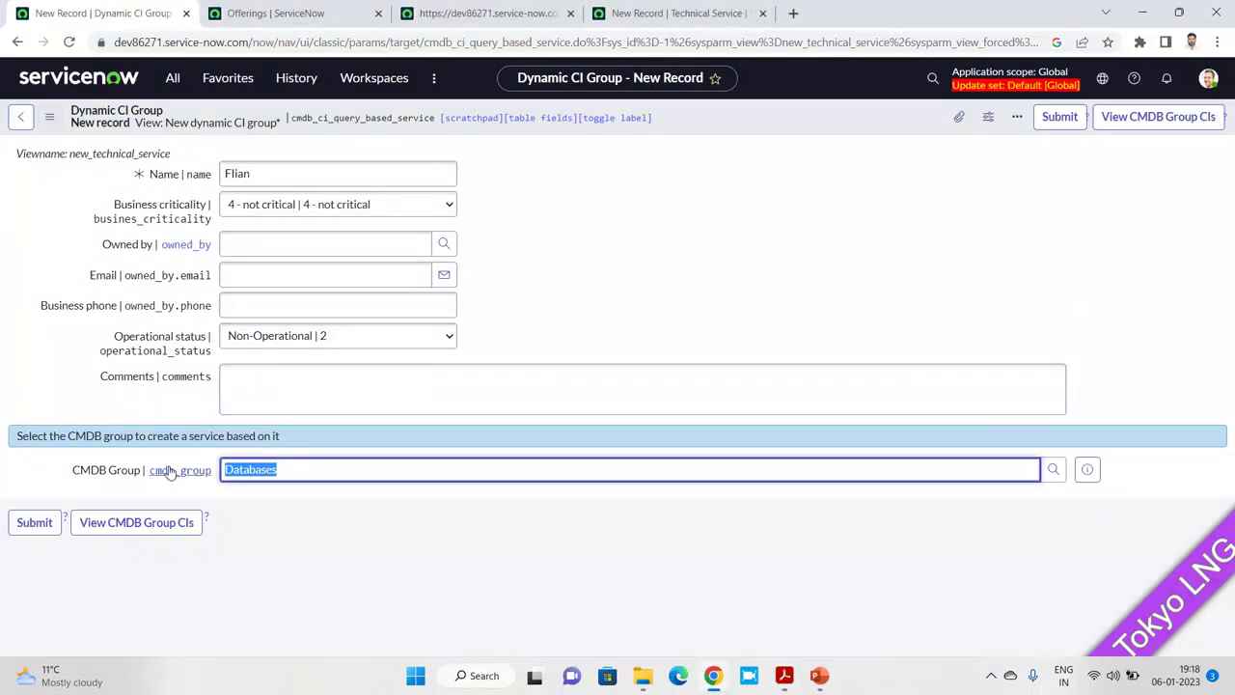
key("ctrl+3")
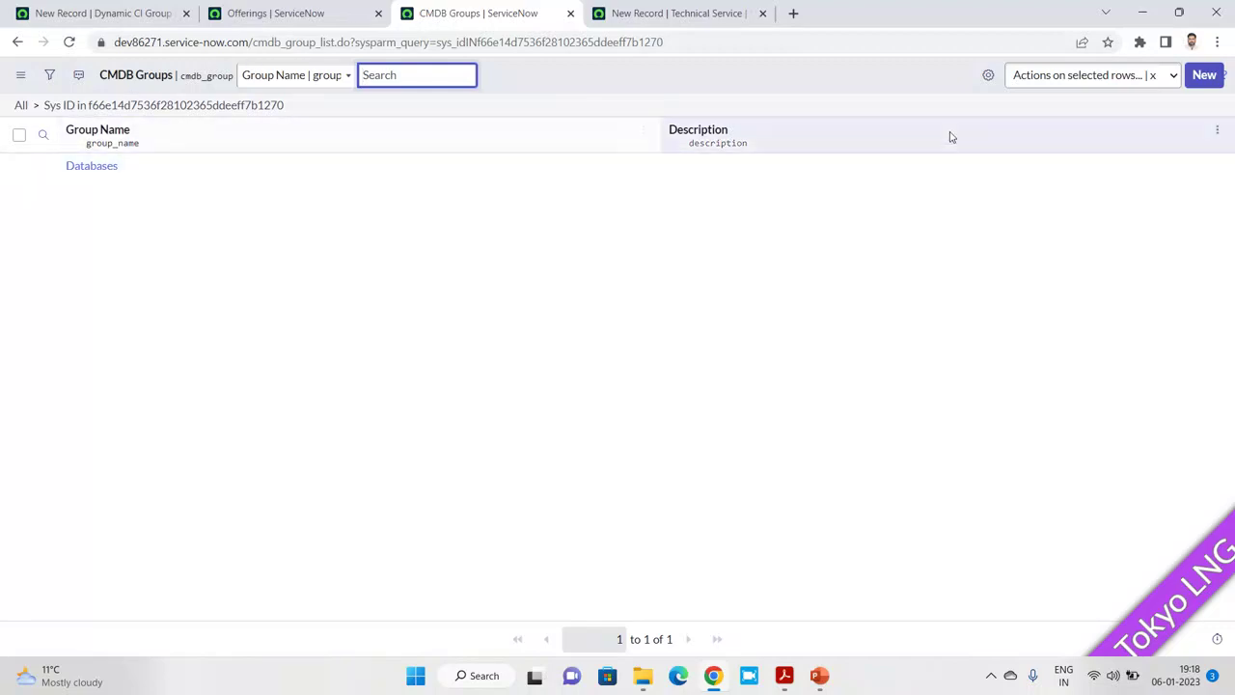
Create a new CMDB group named LOndon Servers and save it
left_click(1203, 75)
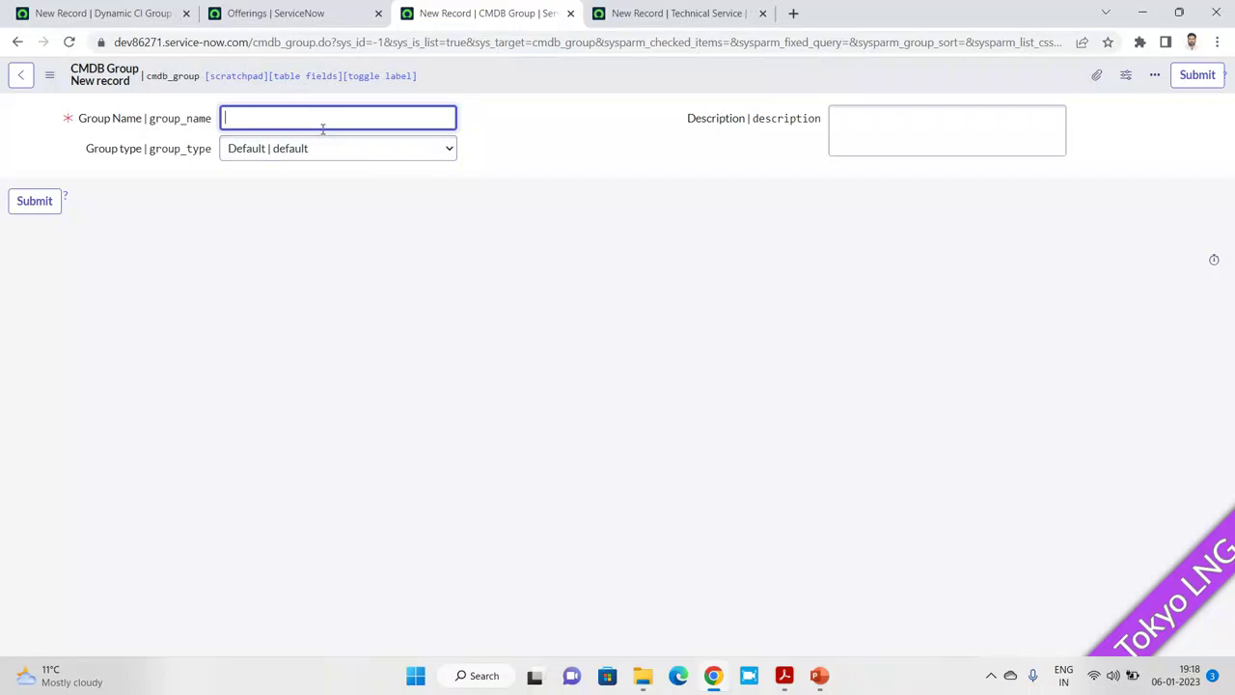
type("LOndon Servers")
right_click(845, 88)
left_click(856, 95)
Check the group types, then add a saved query from the Saved Queries tab
left_click(289, 150)
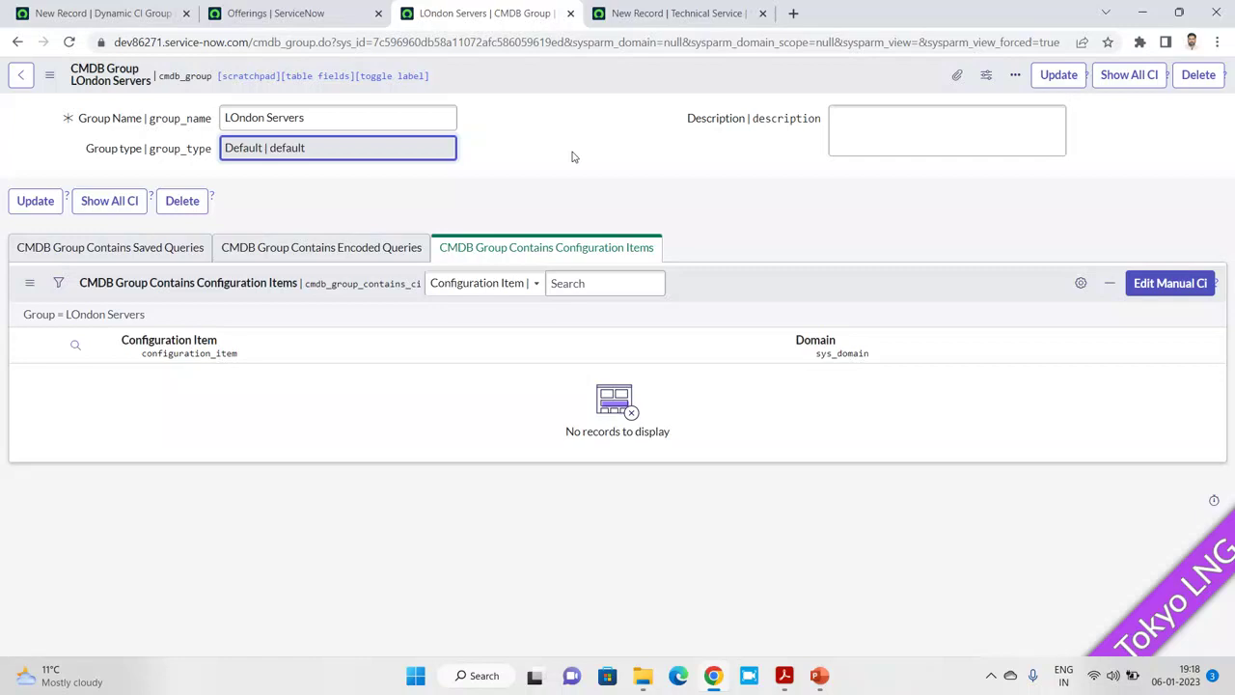
left_click(116, 260)
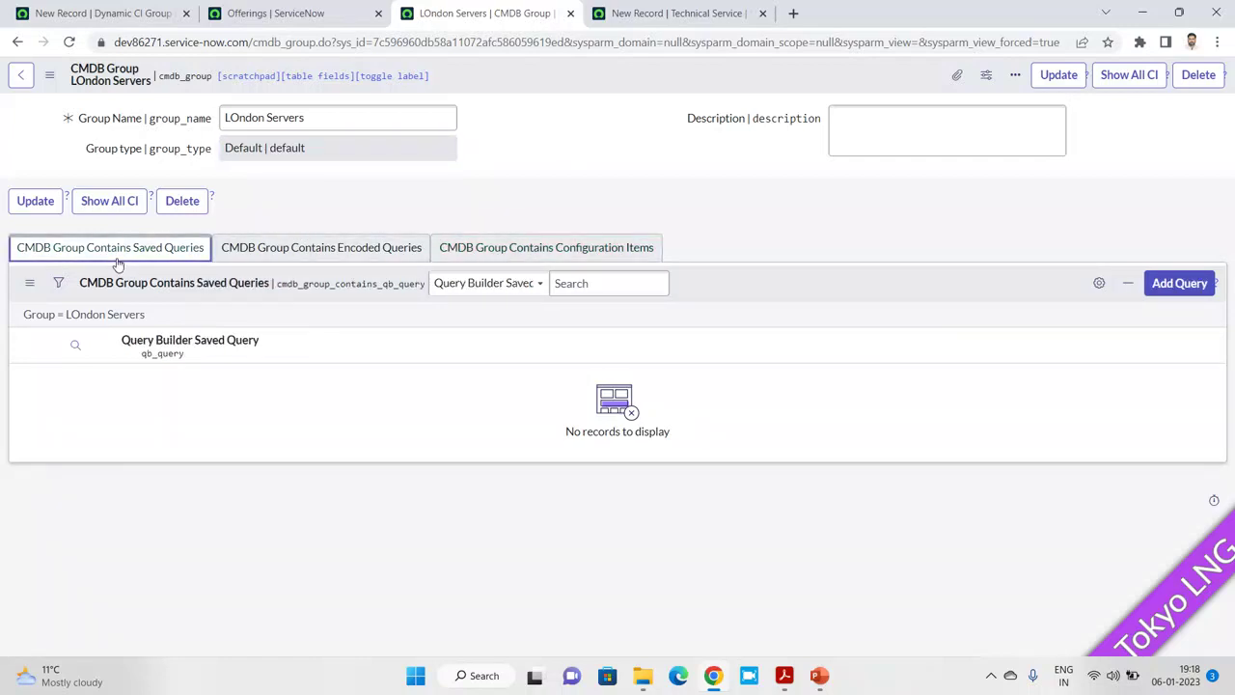
left_click(1179, 283)
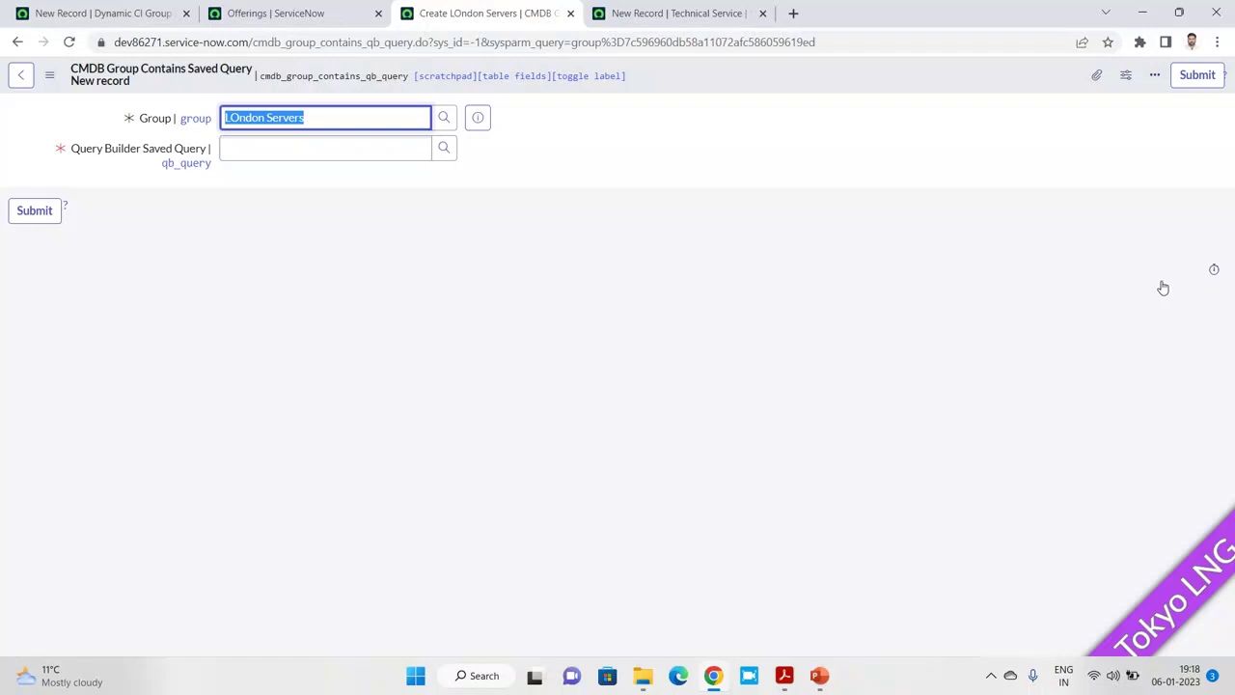
Search the Query Builder Saved Query field with ** and look up available saved queries
left_click(270, 145)
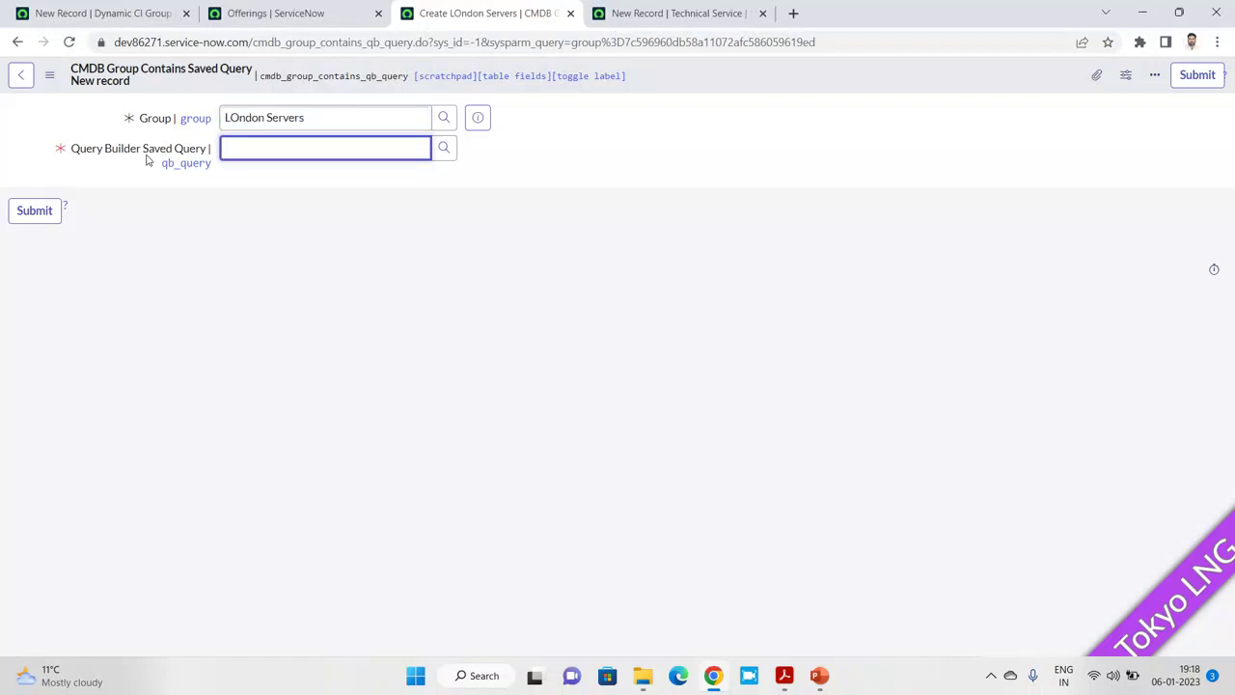
type("**")
left_click(196, 167)
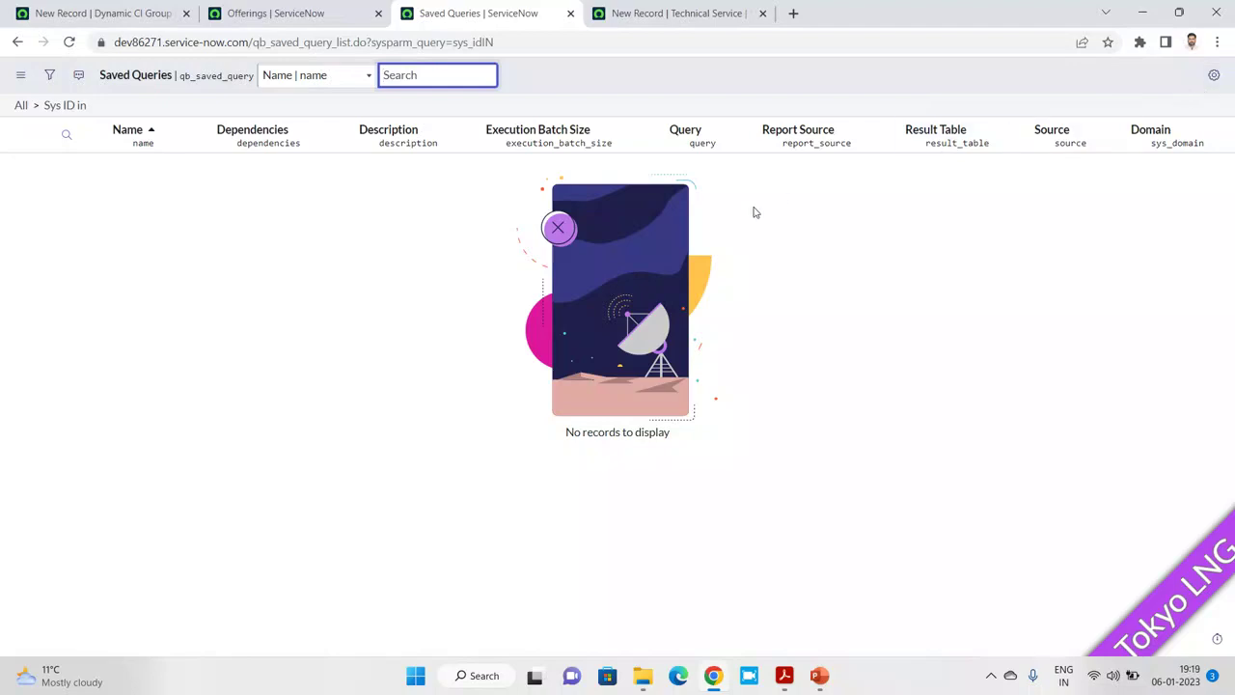
left_click(825, 681)
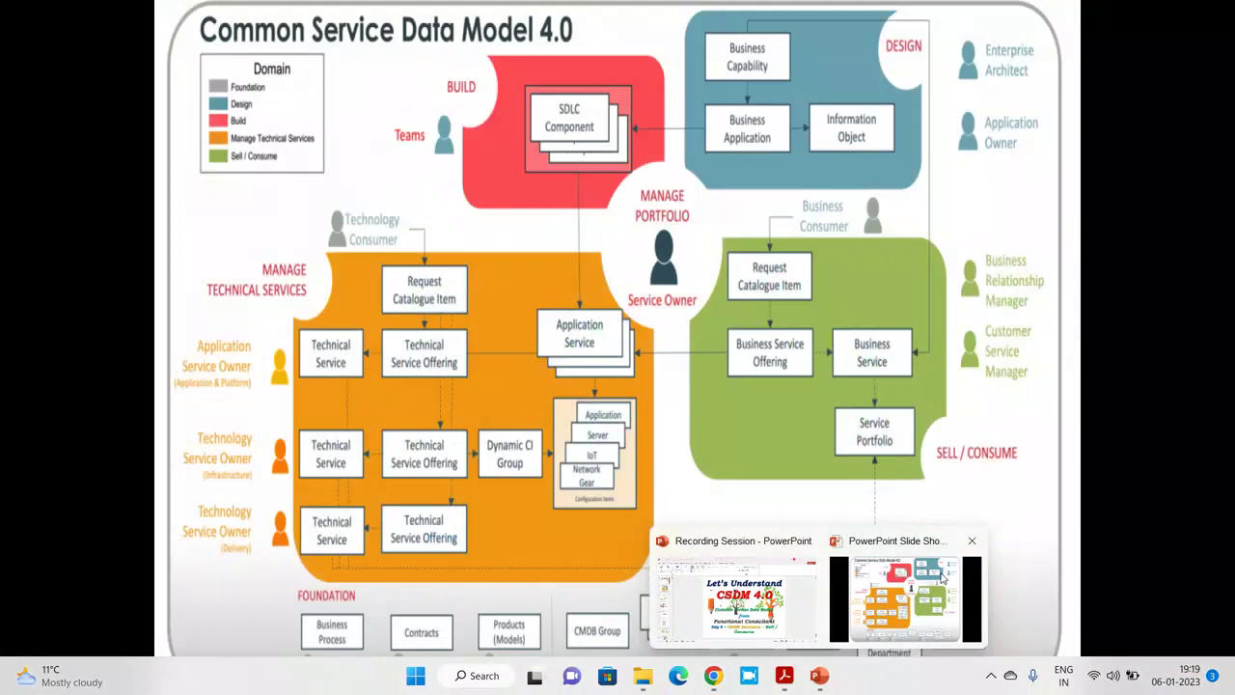
left_click(905, 598)
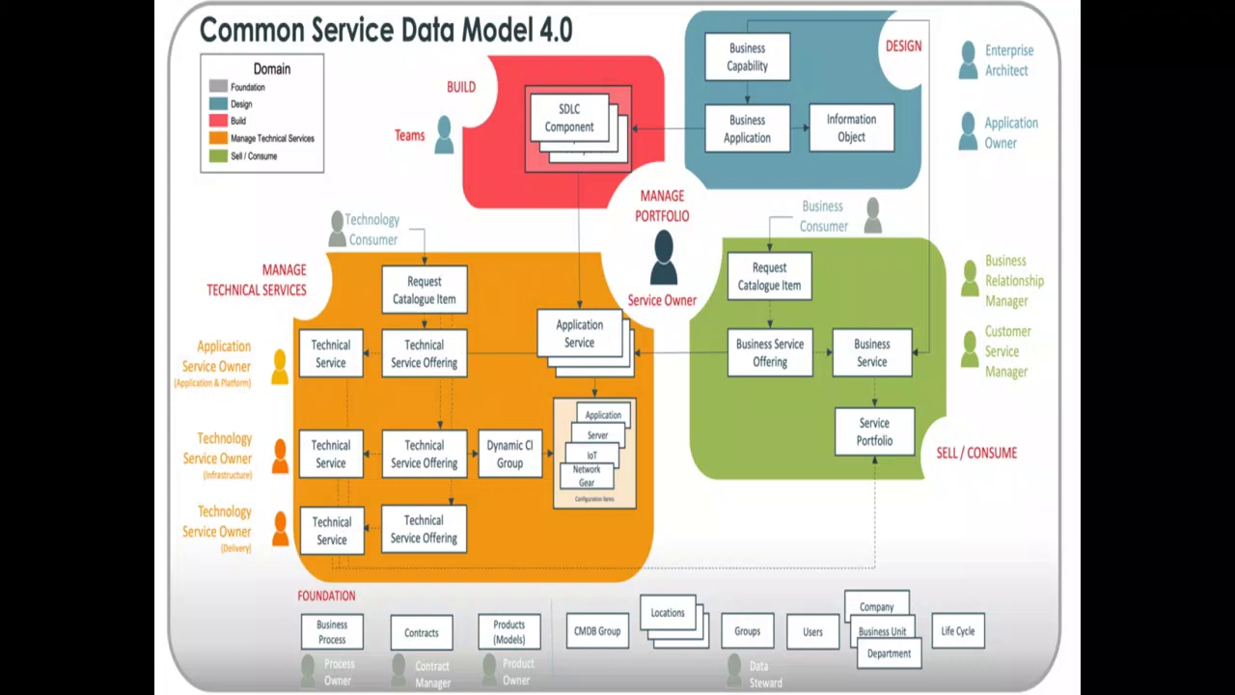
key("alt+Tab")
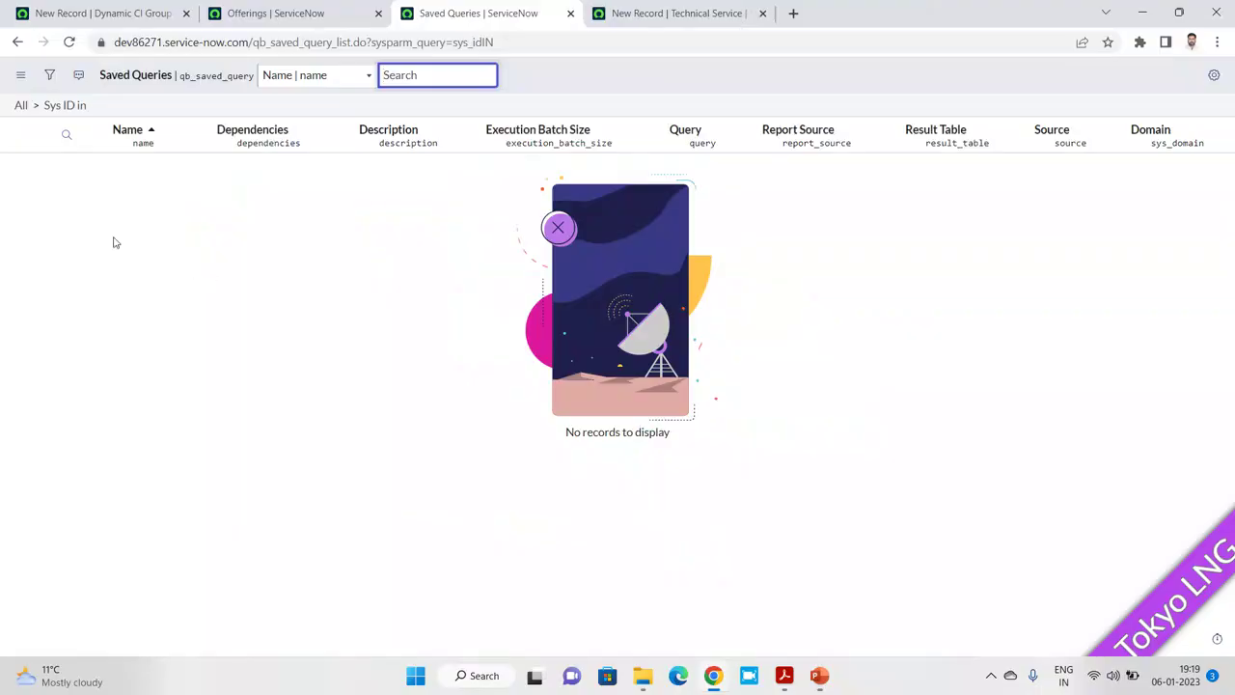
Return to the new Dynamic CI Group form and inspect its new_technical_service view and form actions
left_click(130, 13)
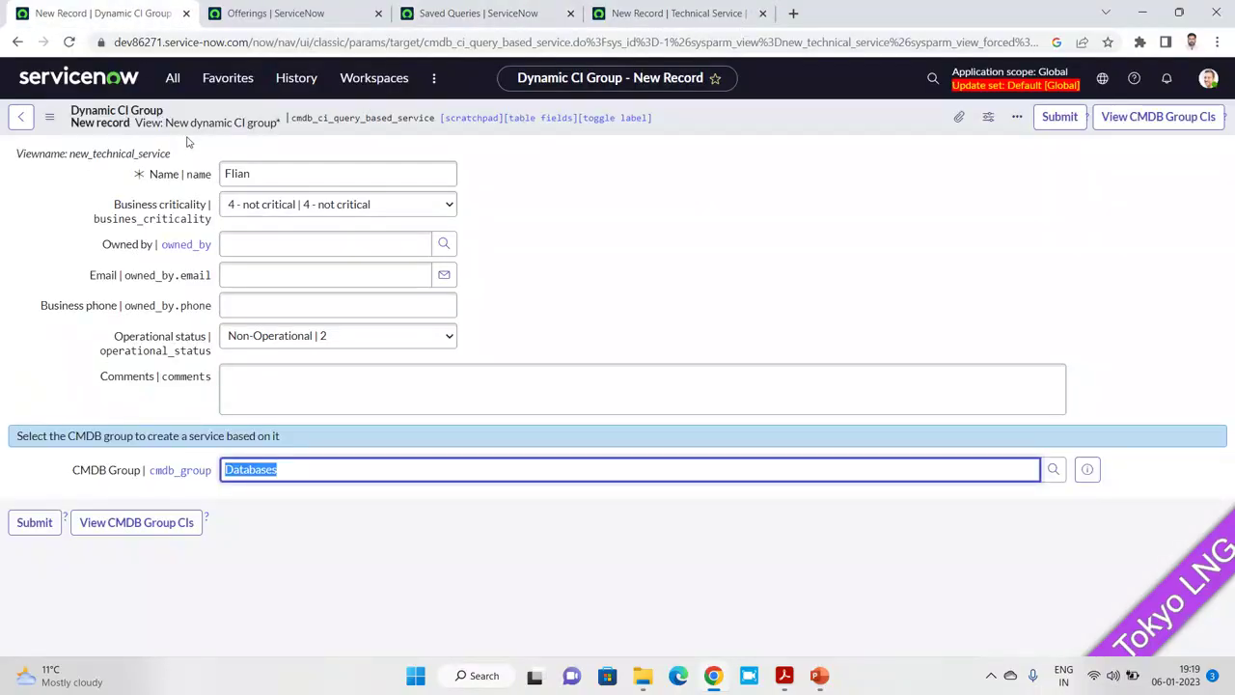
left_click_drag(72, 155, 189, 161)
left_click(48, 116)
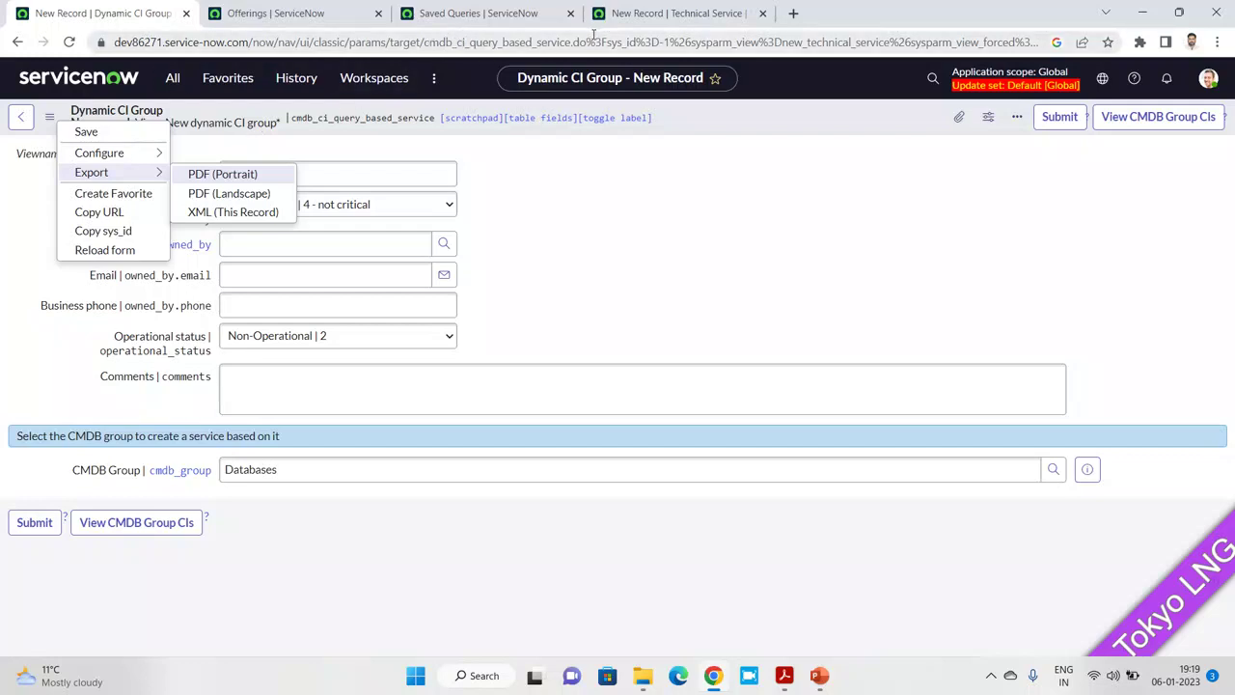
left_click_drag(576, 41, 1143, 38)
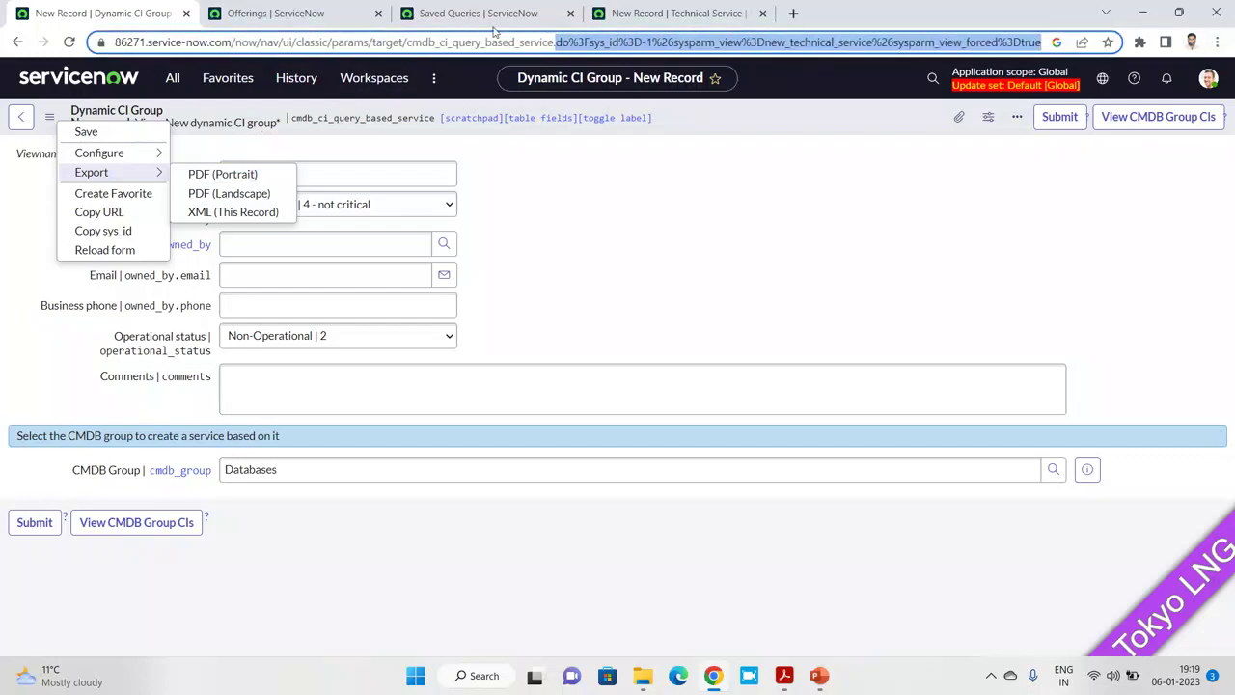
Copy the table name from the address and enter cmdb_ci_query_based_service.list in the navigator filter
left_click_drag(407, 41, 557, 44)
key("ctrl+c")
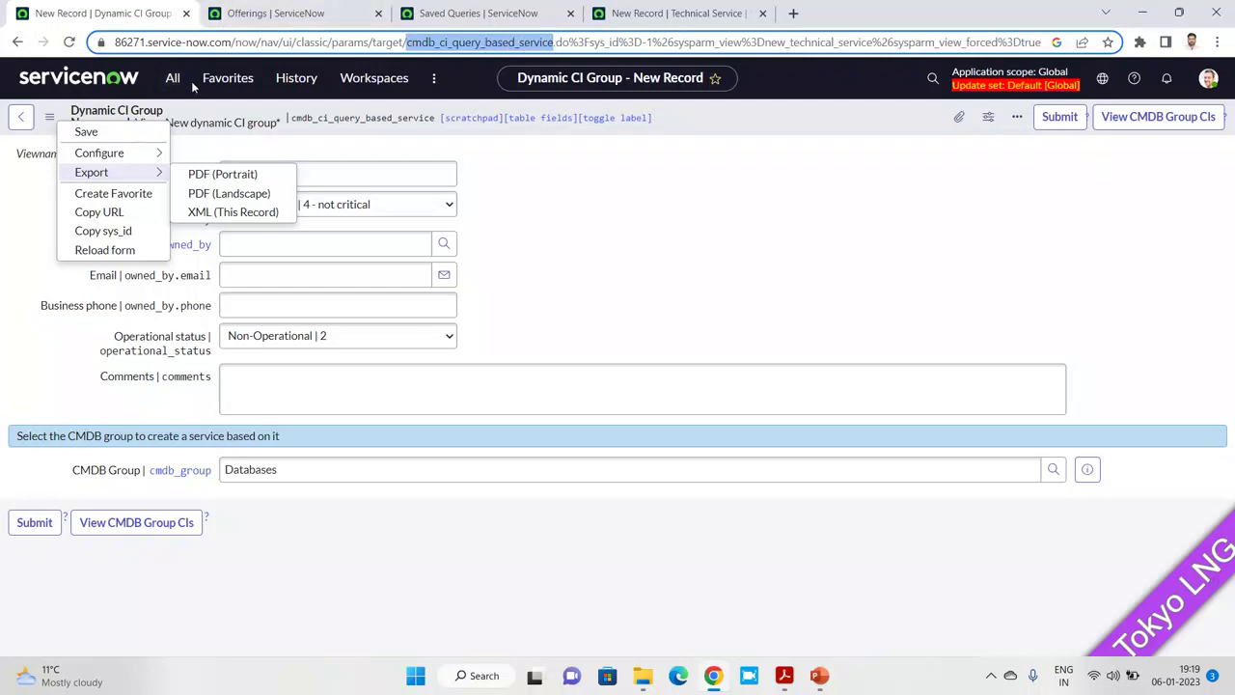
left_click(173, 77)
key("ctrl+v")
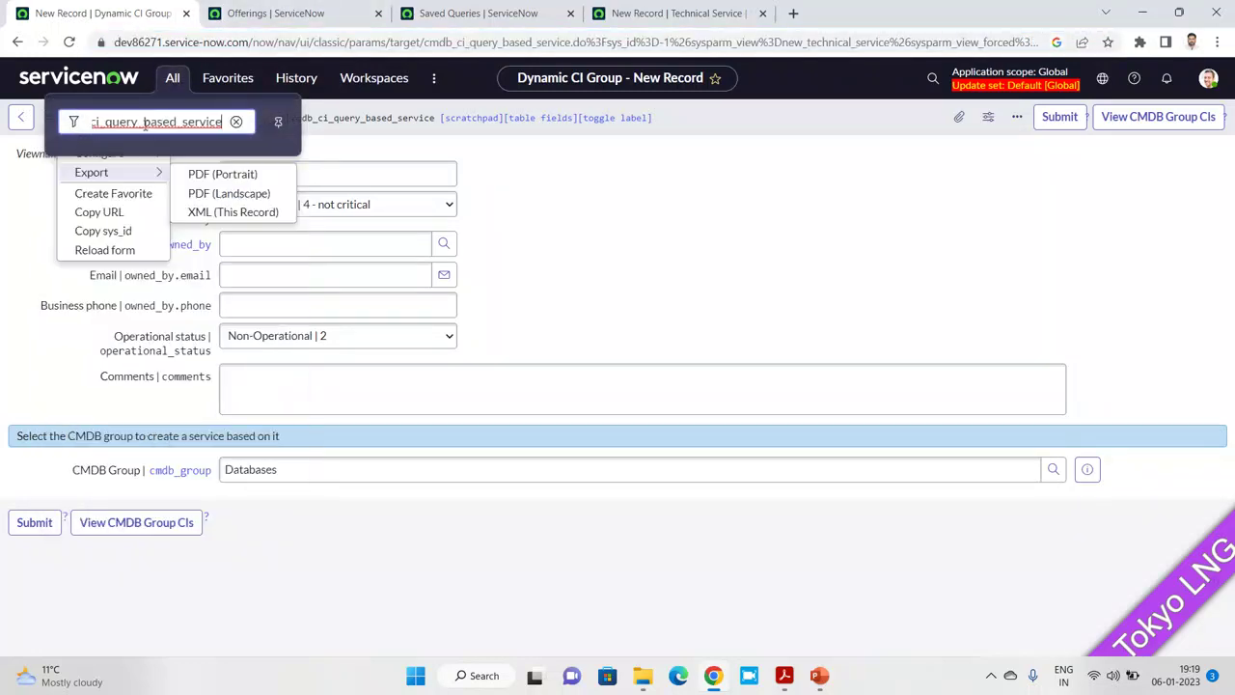
type(".list")
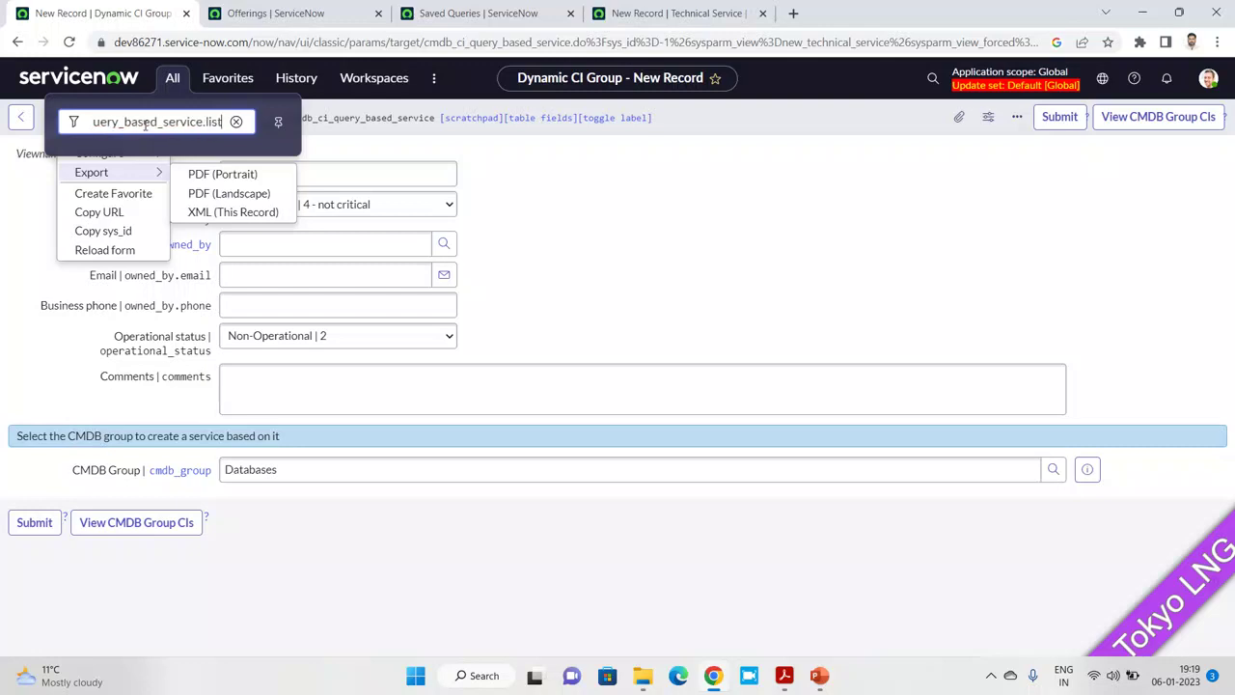
key("Return")
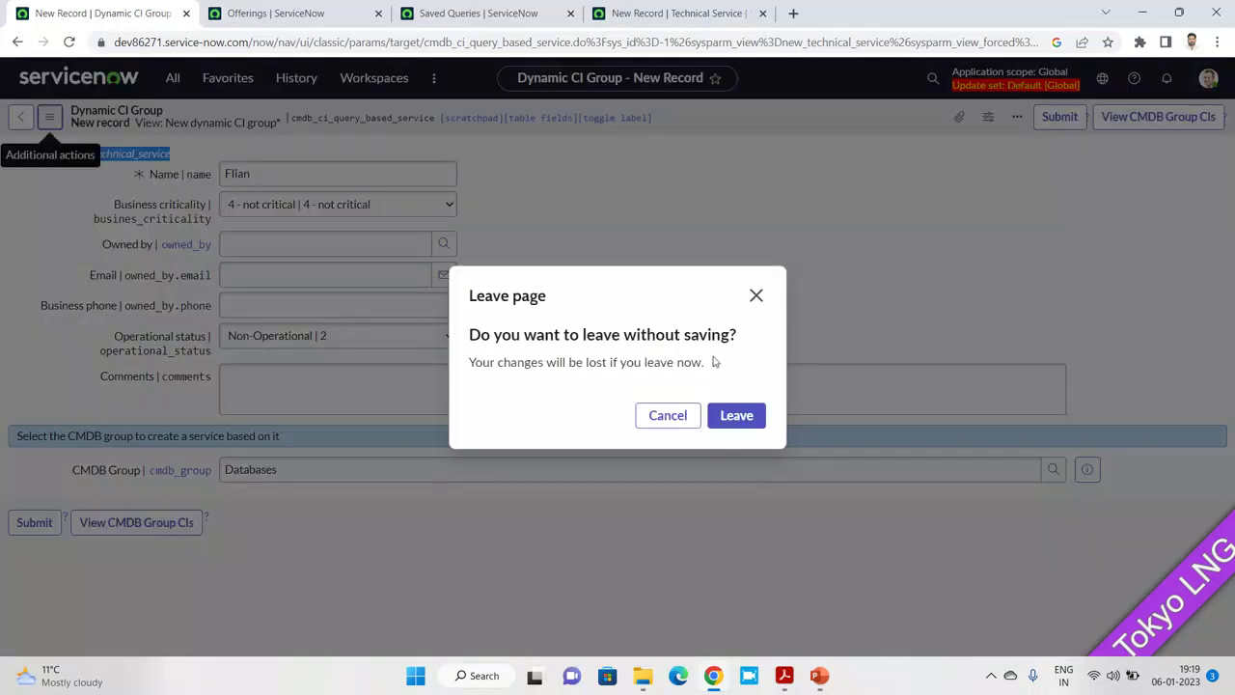
Leave the unsaved Flian form, check the empty list's options, and start a new Dynamic CI Group
left_click(737, 415)
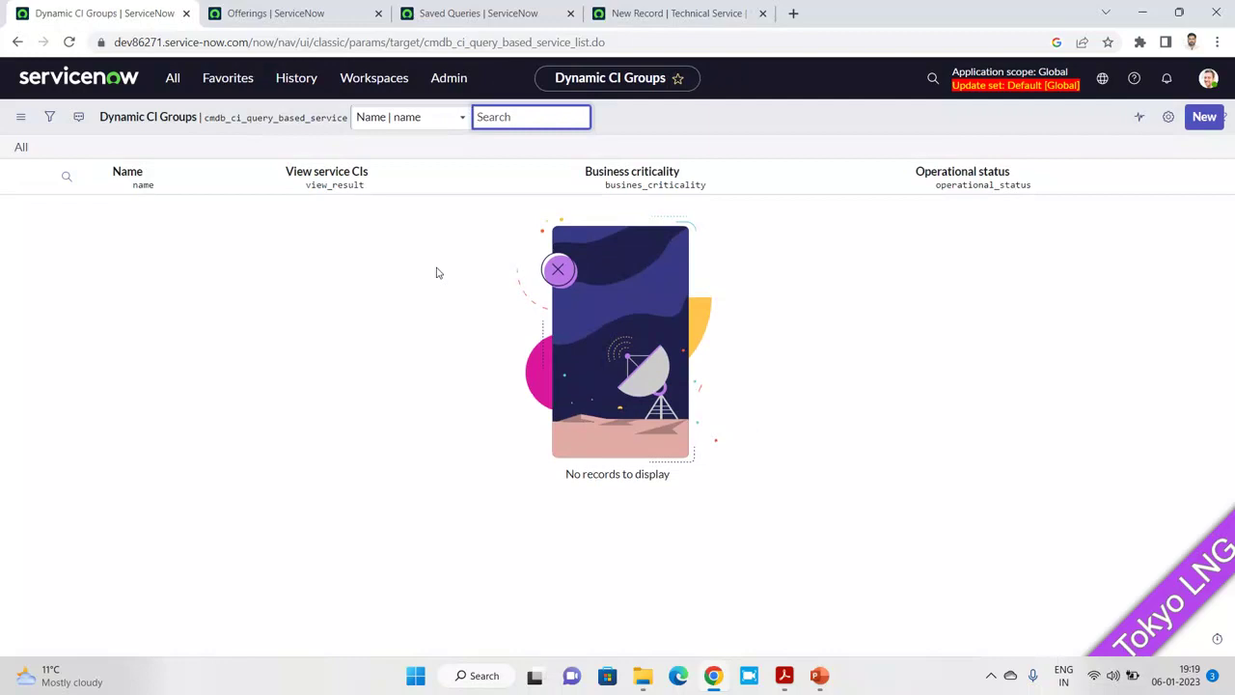
left_click(21, 117)
mouse_move(110, 129)
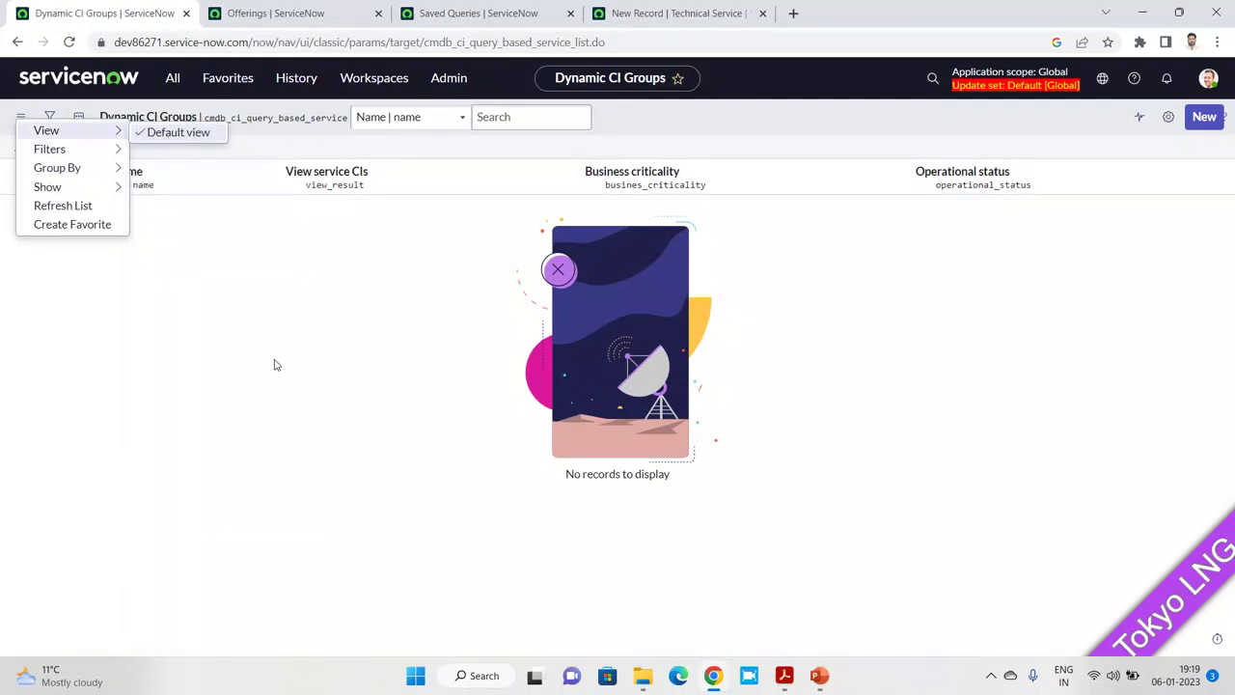
key("Escape")
left_click(1205, 129)
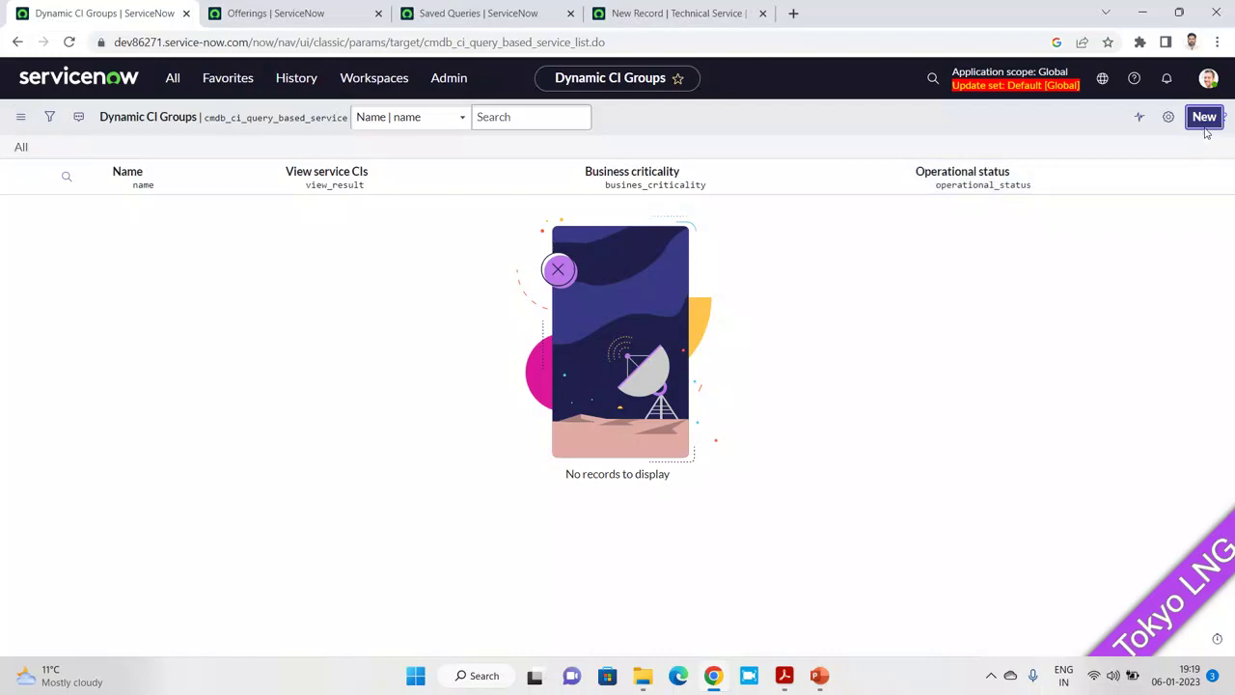
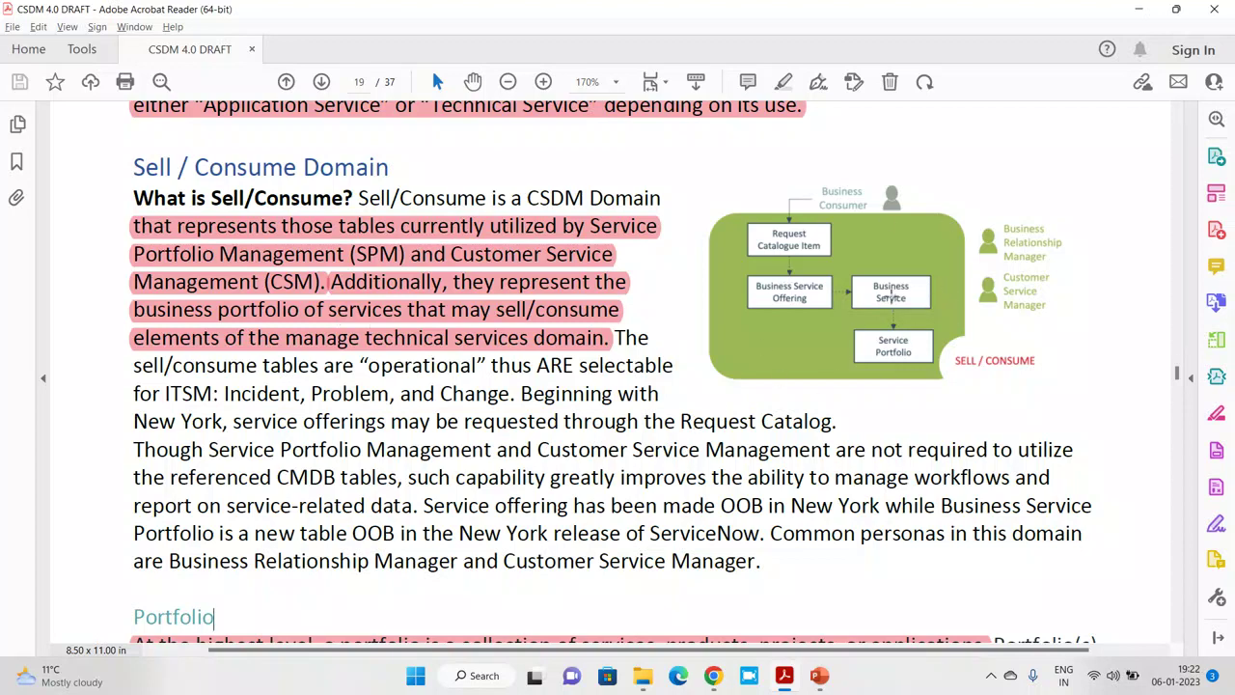
Highlight the operational-tables and Incident, Problem, Change phrases, then scroll to page 19's Business Service section
left_click_drag(262, 372, 451, 376)
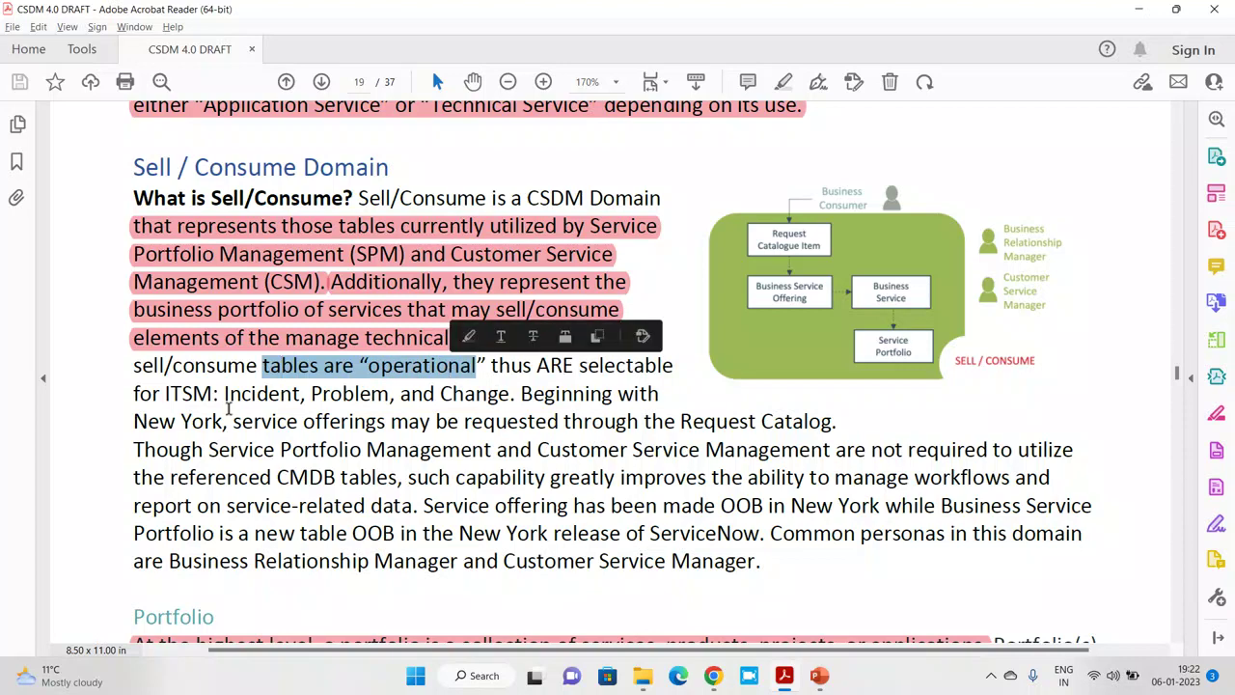
left_click_drag(225, 393, 512, 397)
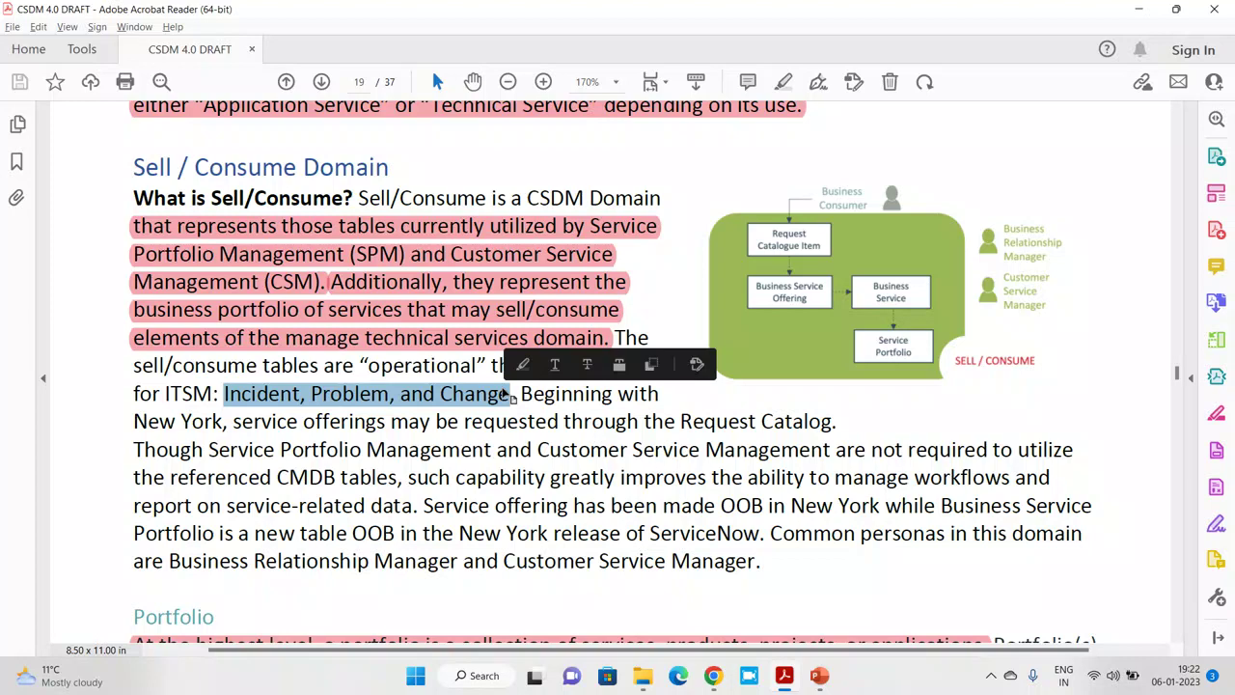
left_click(1178, 636)
scroll(1178, 636, "down", 5)
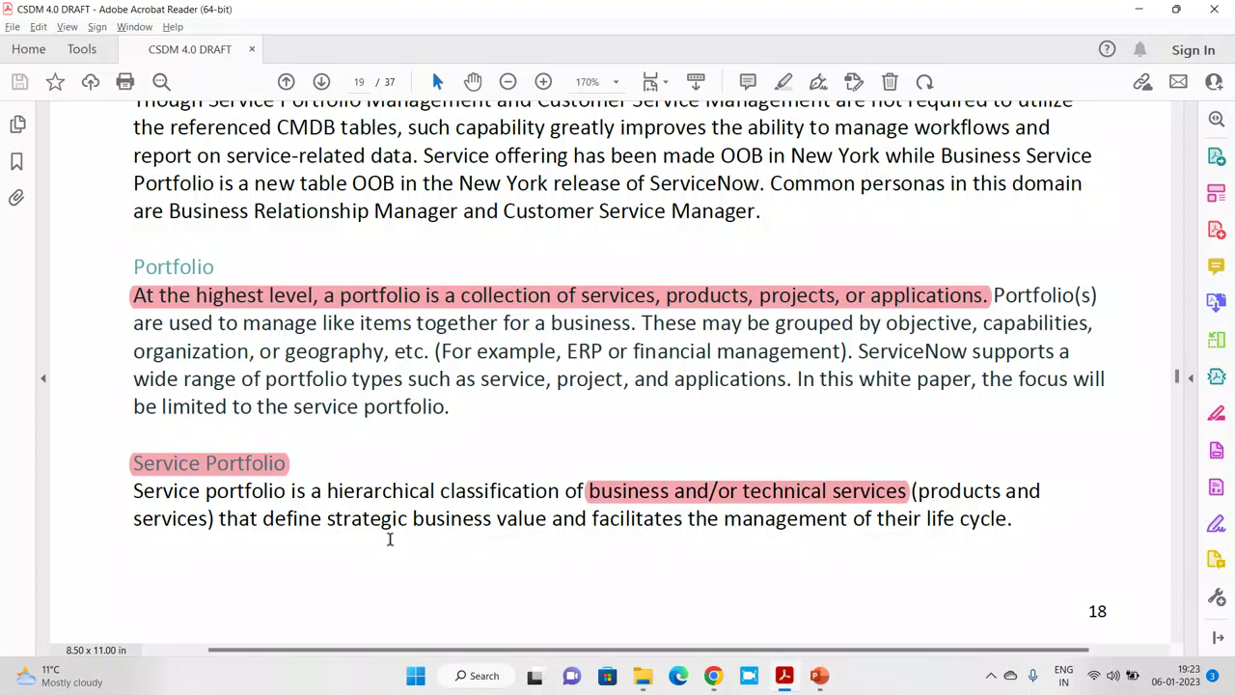
left_click(1178, 639)
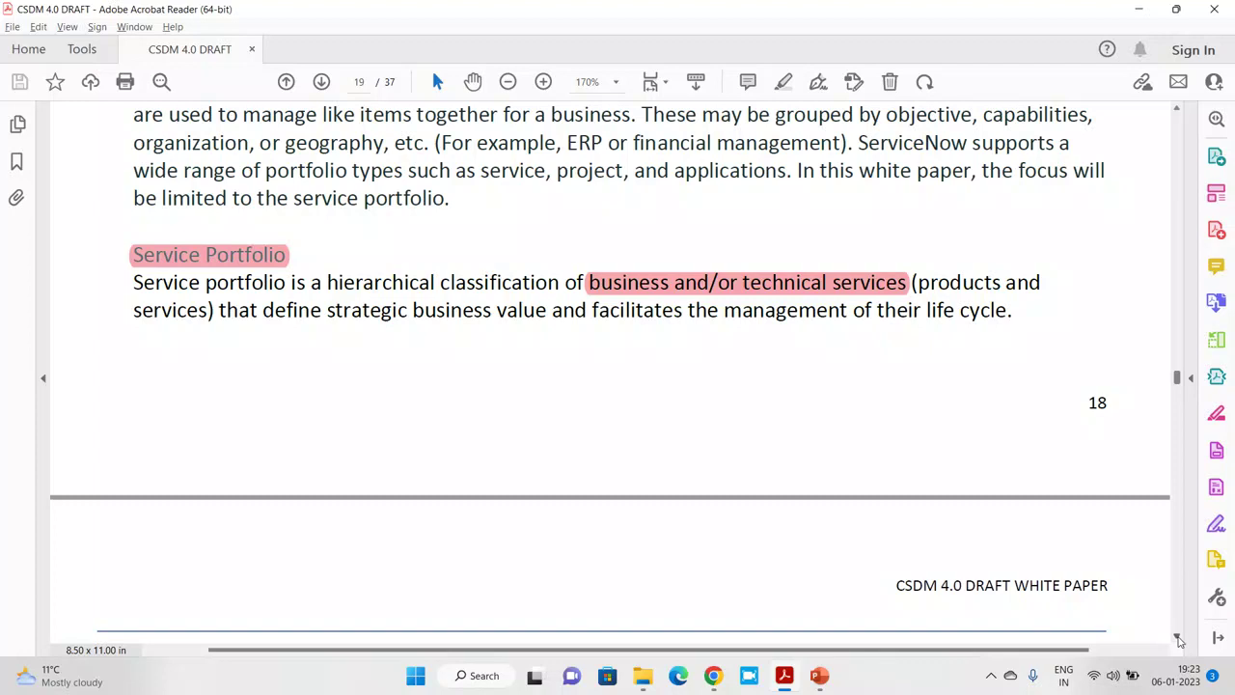
left_click(1178, 640)
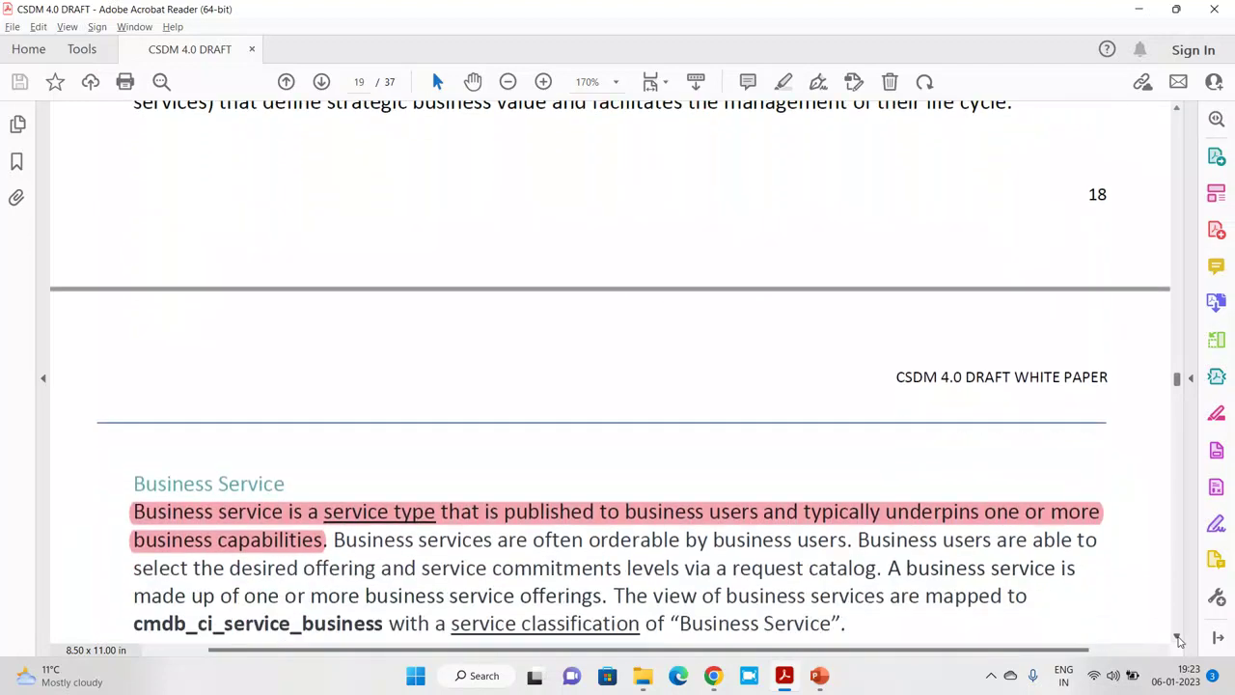
left_click(1179, 640)
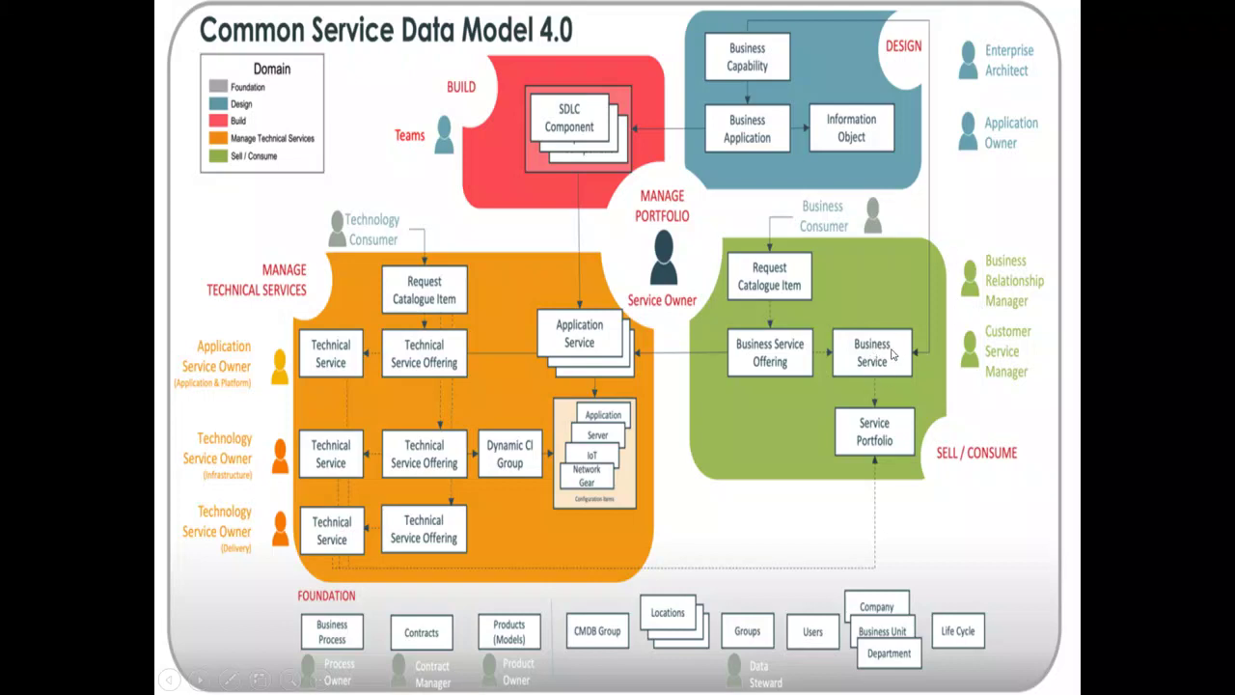
Advance to the Example: ServiceNow Platform slide, then return to the CSDM white paper
left_click(743, 66)
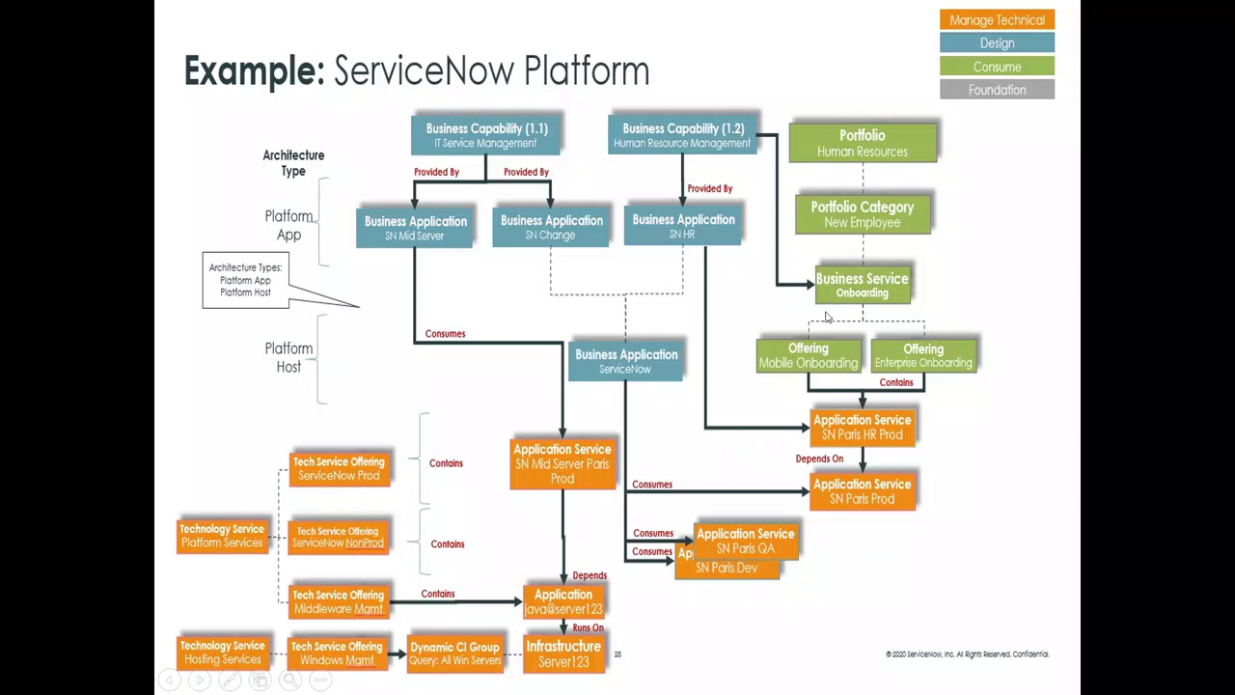
key("alt+Tab")
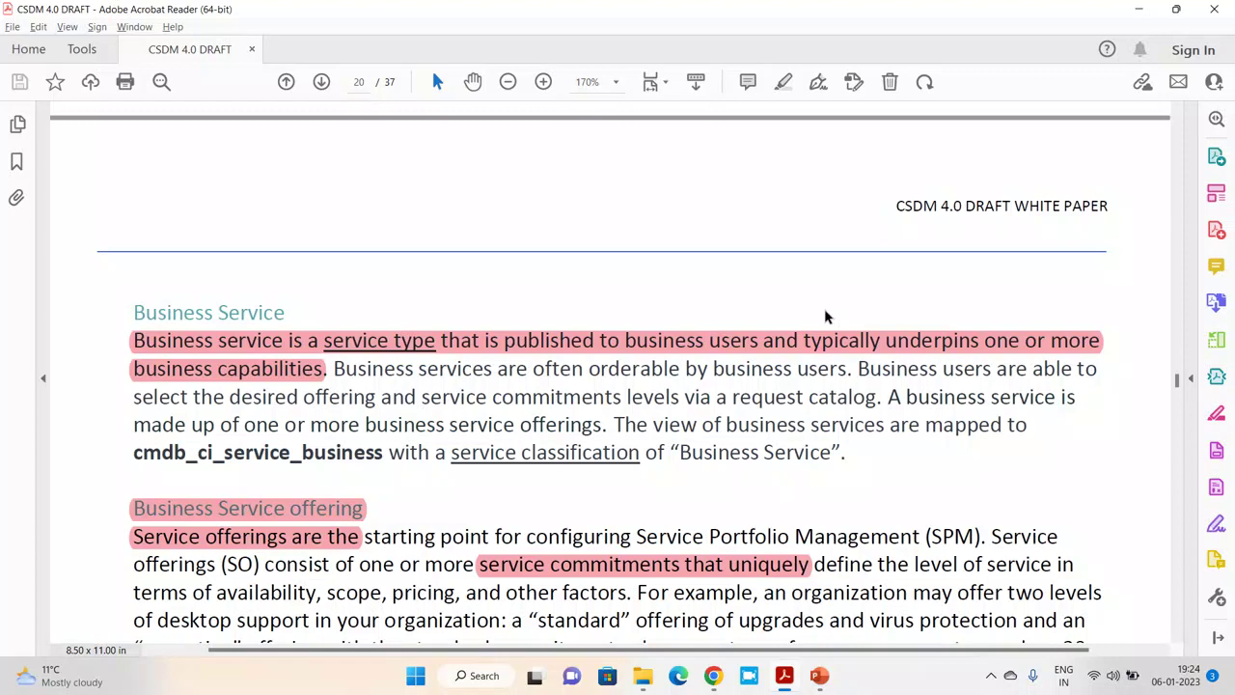
Copy the cmdb_ci_service_business table name and switch to the ServiceNow window
left_click_drag(388, 455, 150, 454)
key("ctrl+c")
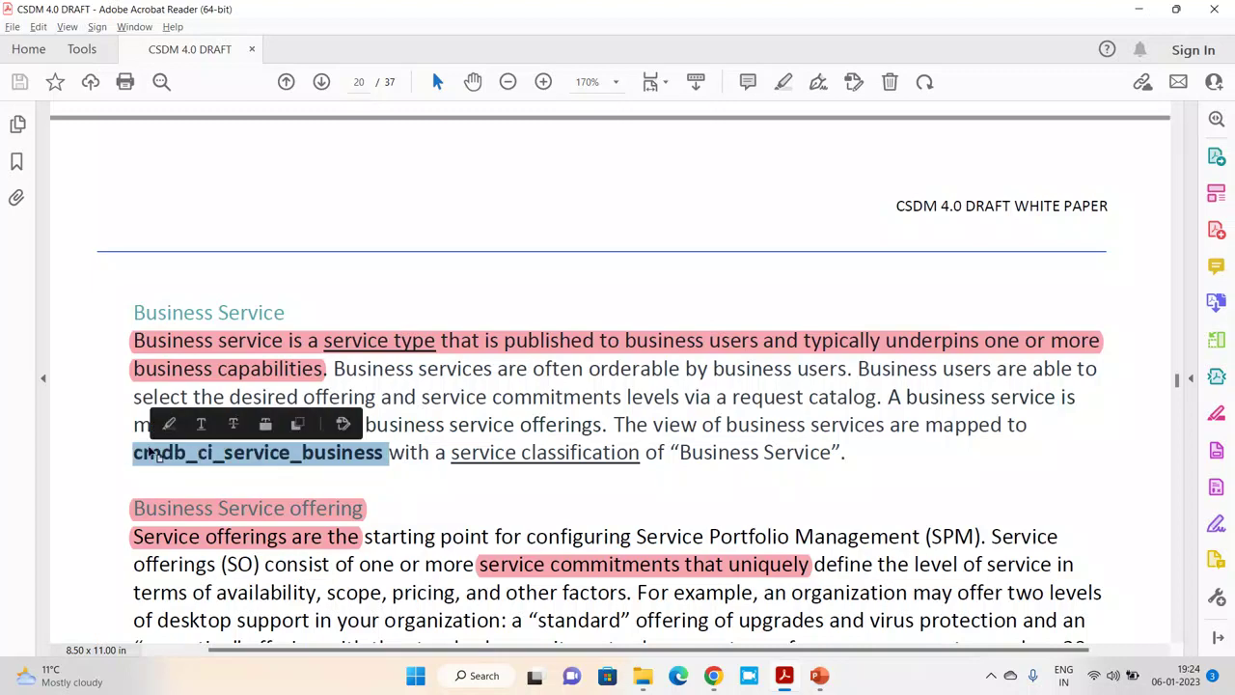
key("alt+Tab")
key("alt+Tab")
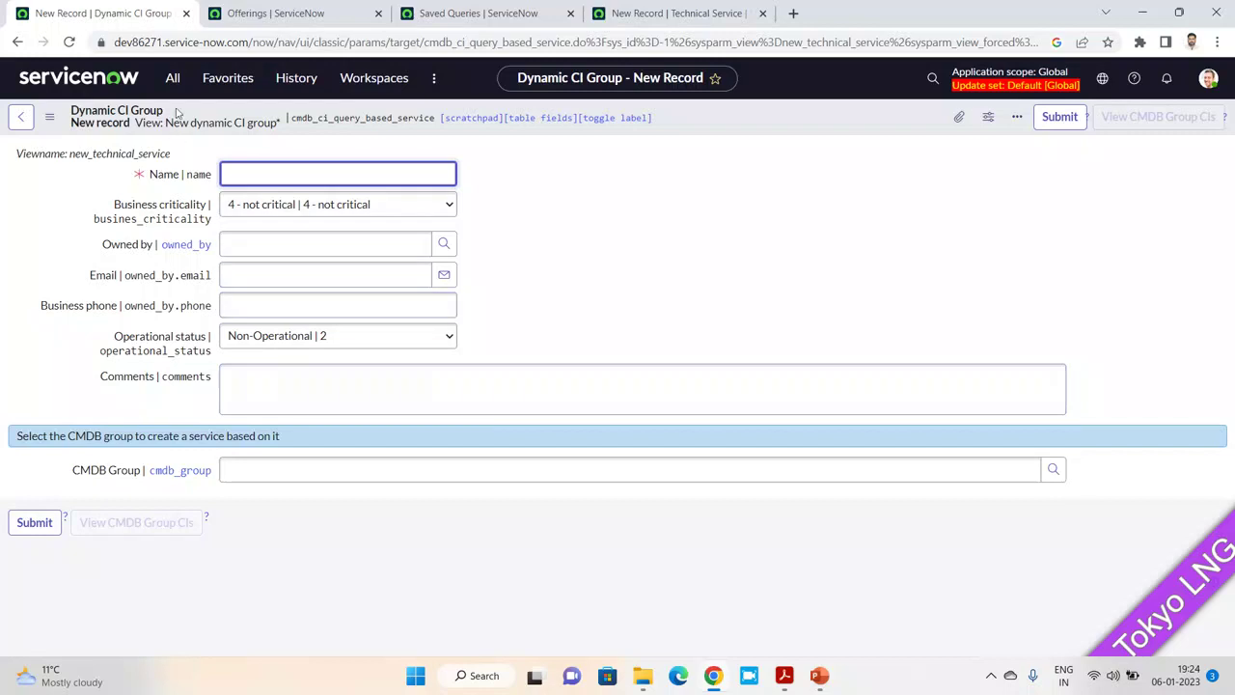
Open cmdb_ci_service_business.list from the navigation filter, which shows no Business Service records
left_click(172, 78)
key("ctrl+v")
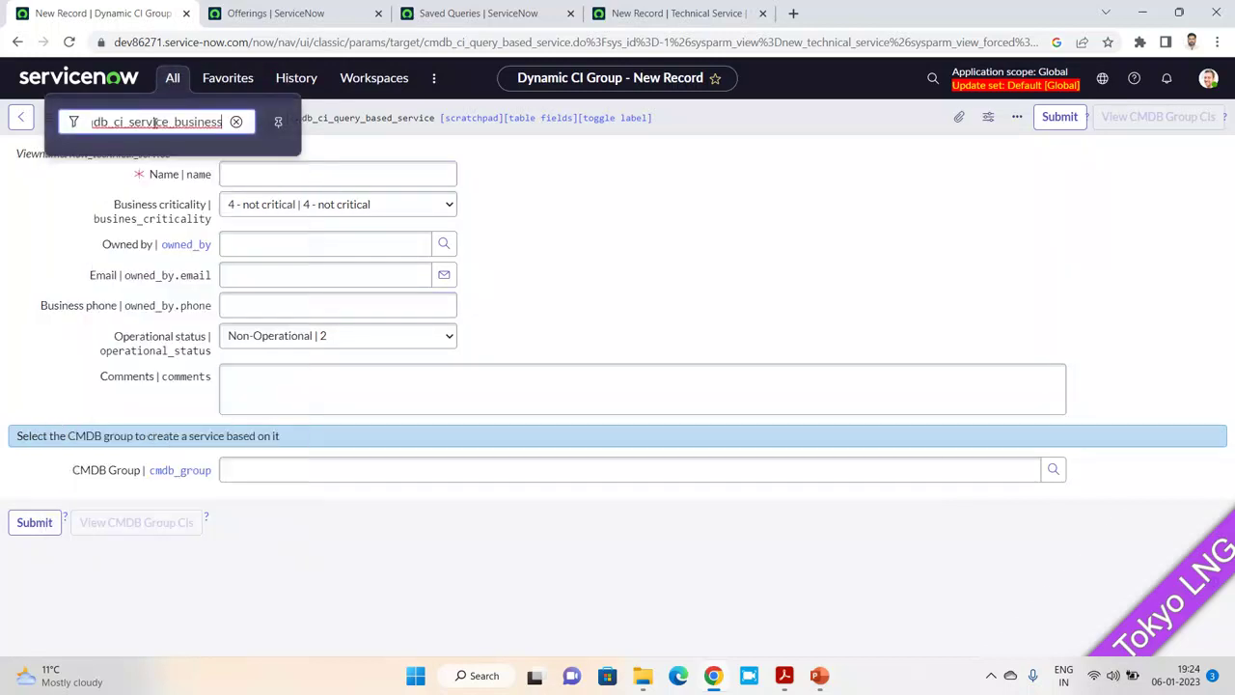
type(".list")
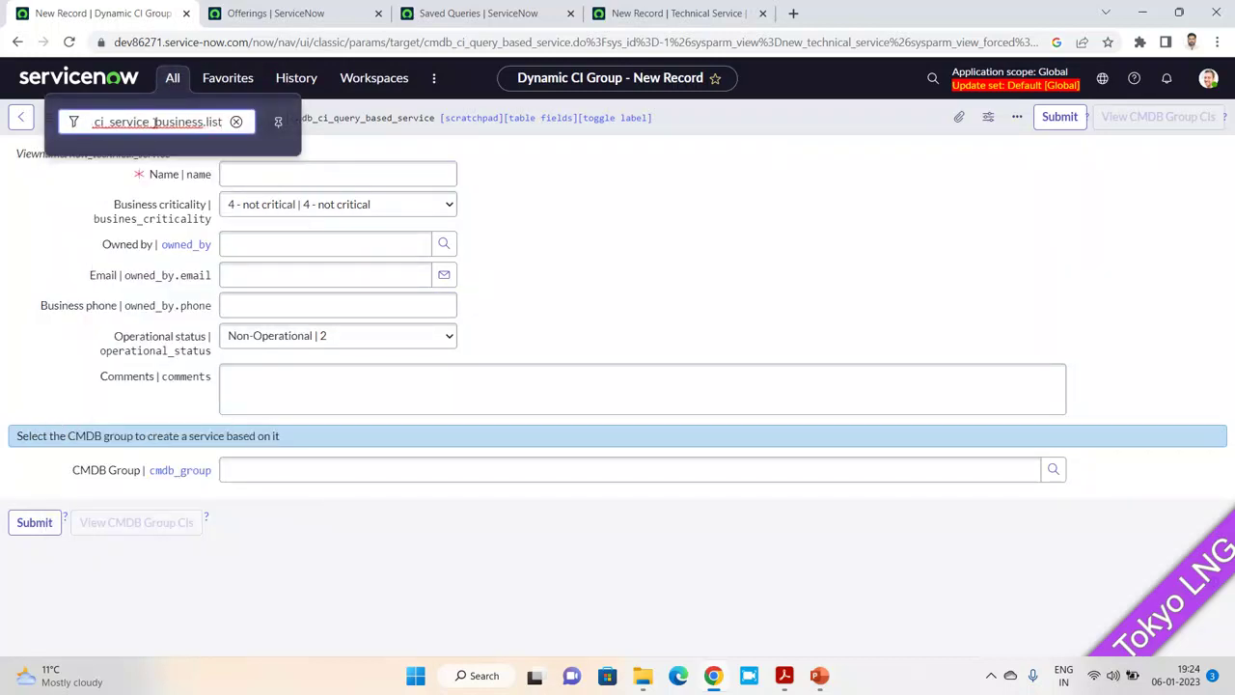
key("Return")
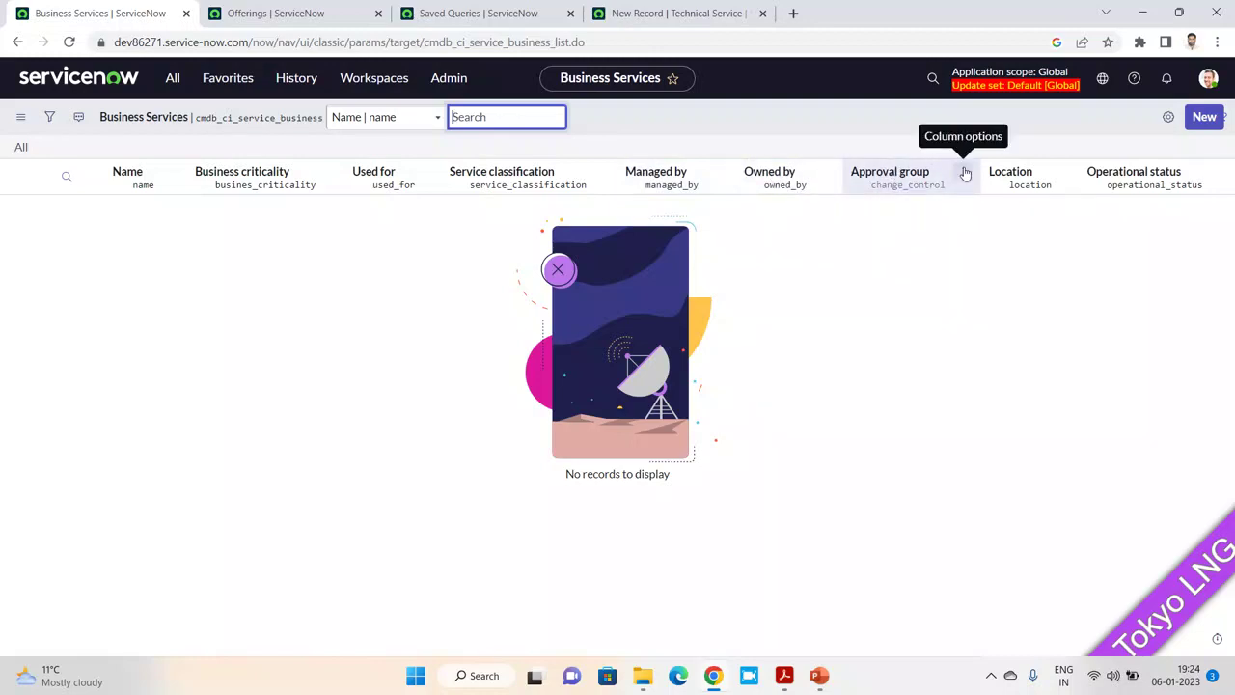
key("alt+Tab")
key("alt+Tab")
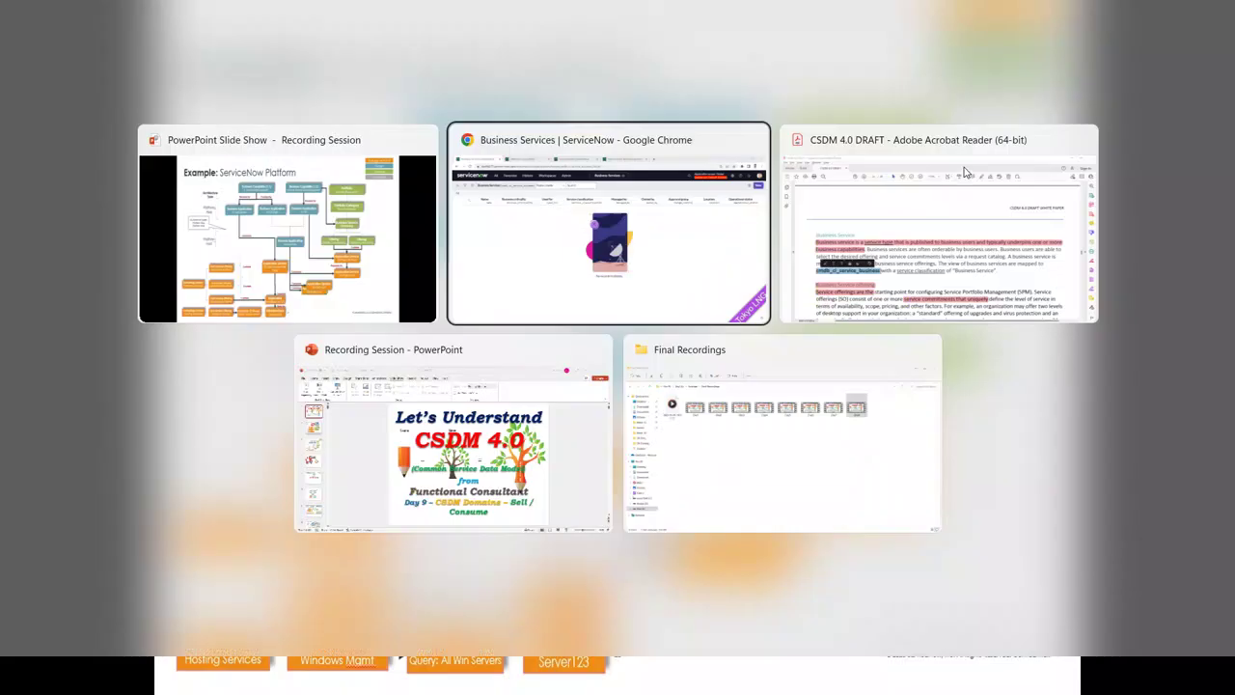
Scroll through the Business Service offering paragraphs and highlight the service commitment definition
left_click(965, 172)
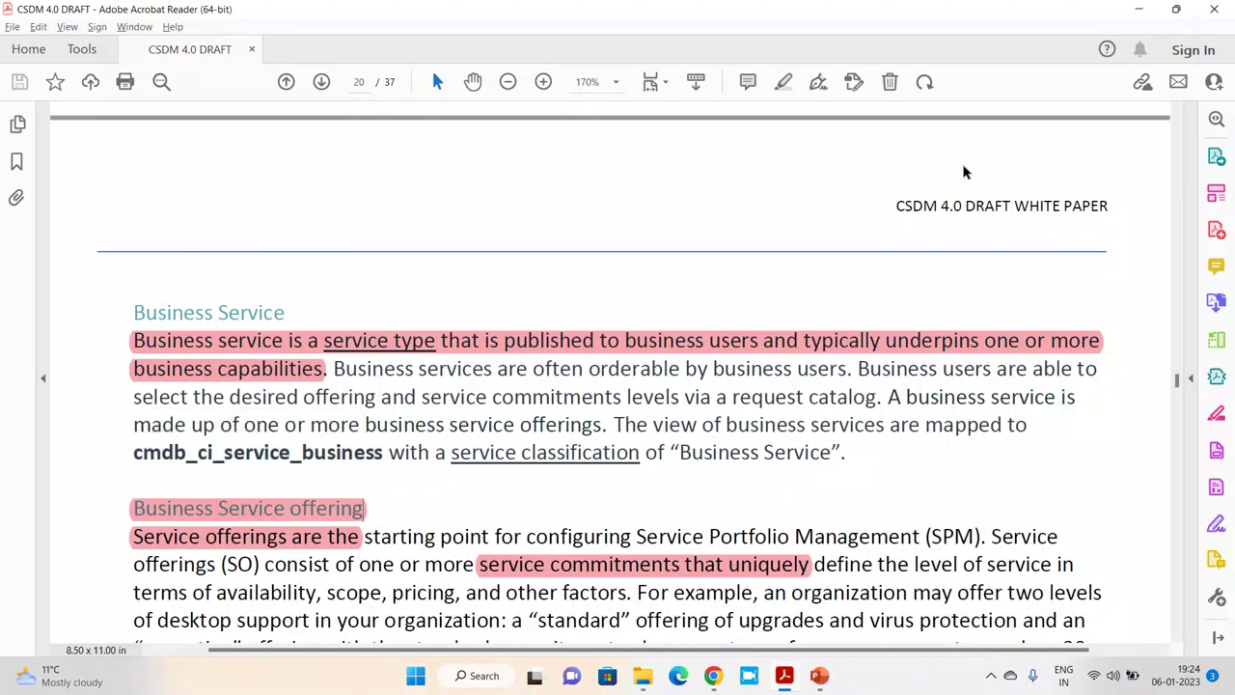
left_click(1178, 638)
scroll(1178, 639, "down", 5)
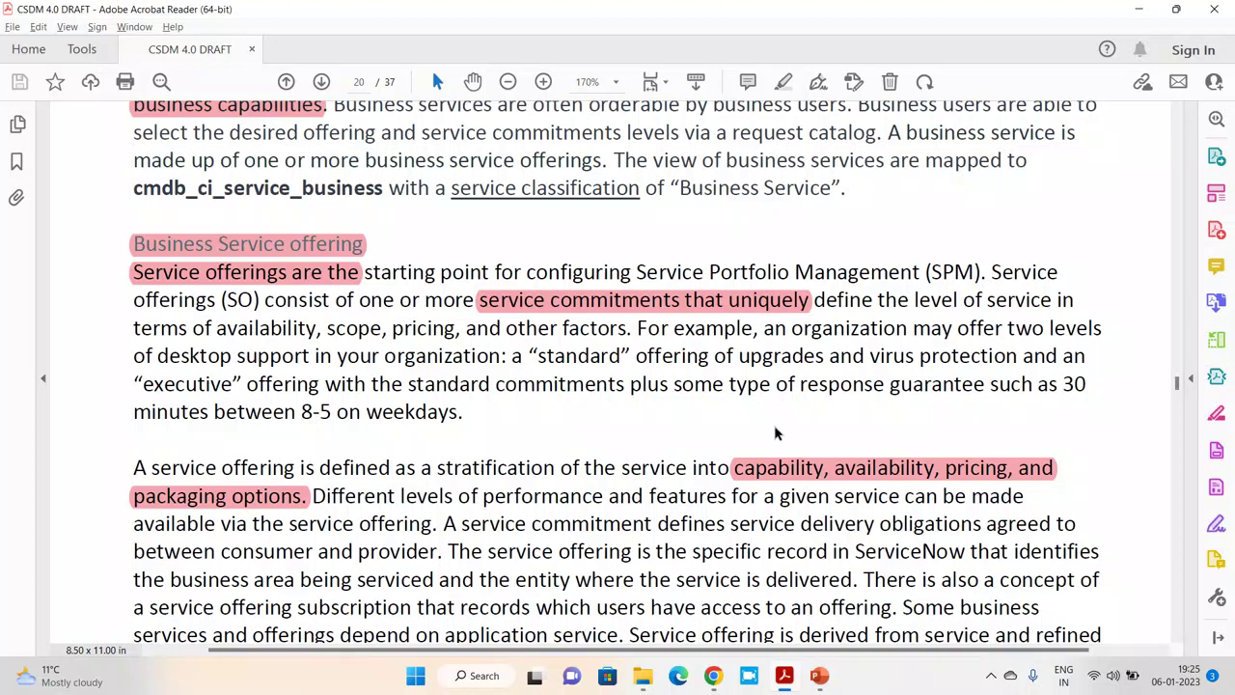
left_click(782, 467)
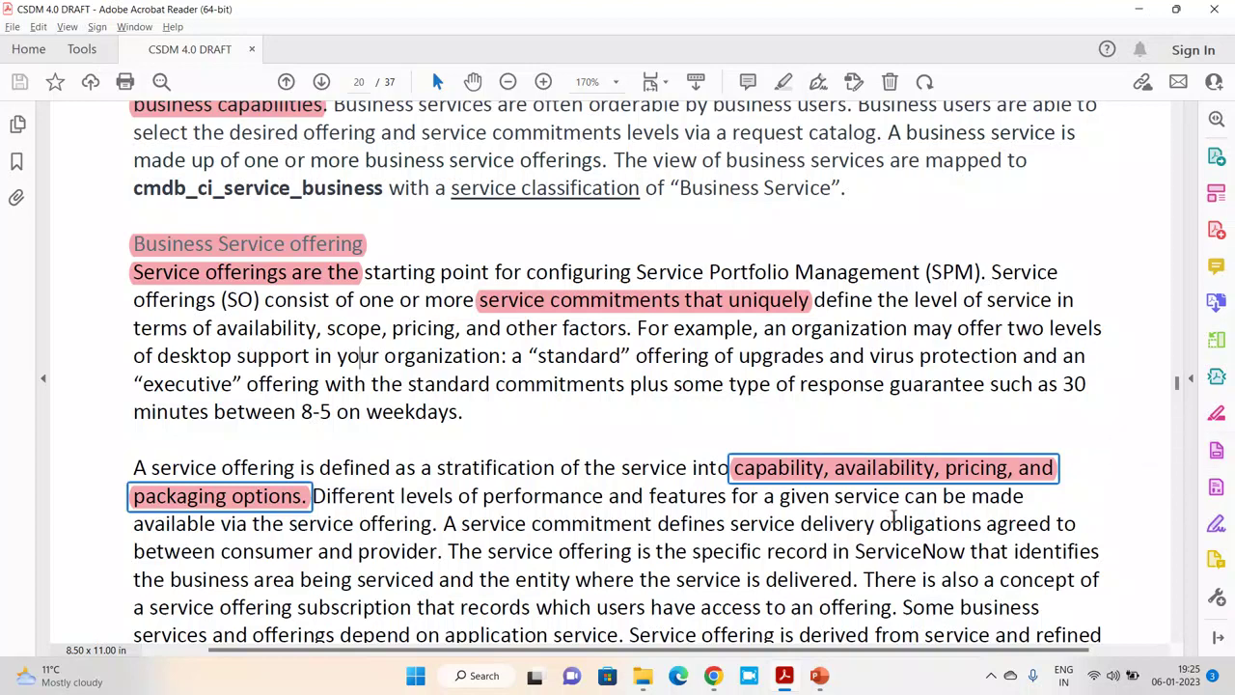
mouse_move(462, 523)
left_mouse_down()
mouse_move(791, 527)
mouse_move(759, 534)
left_mouse_up()
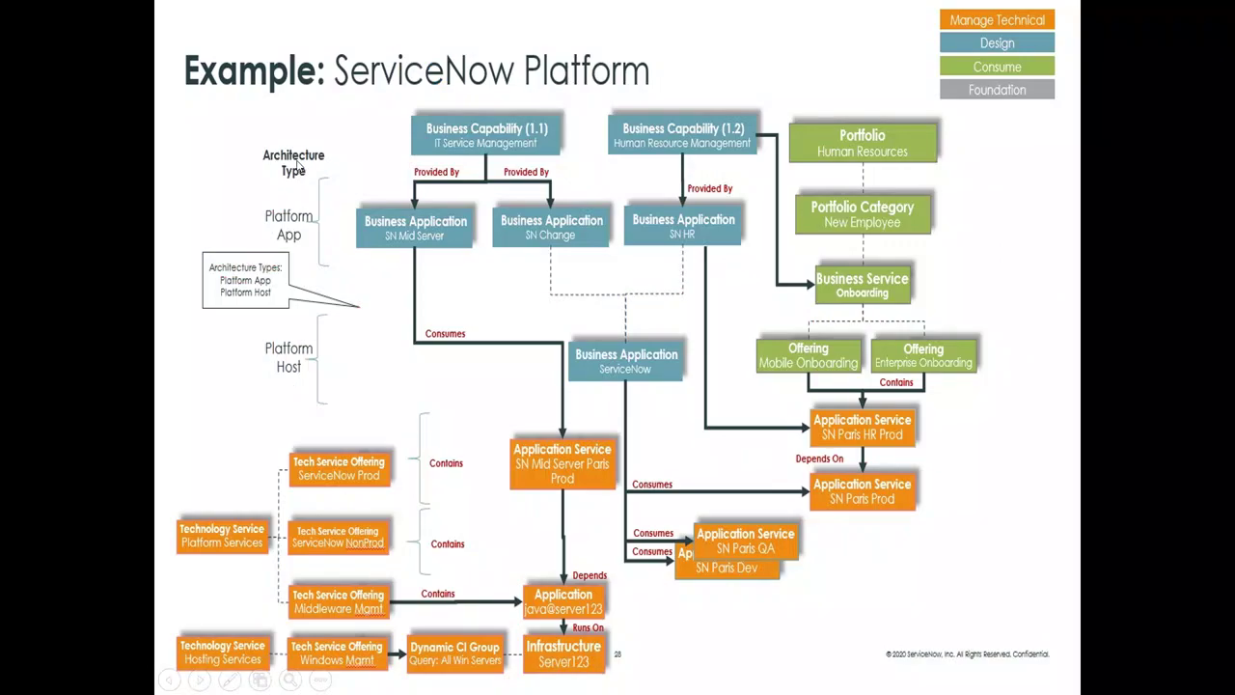
Filter the navigator for 'commi', open the Commitment records and start a new Service Availability record
key("alt+Tab")
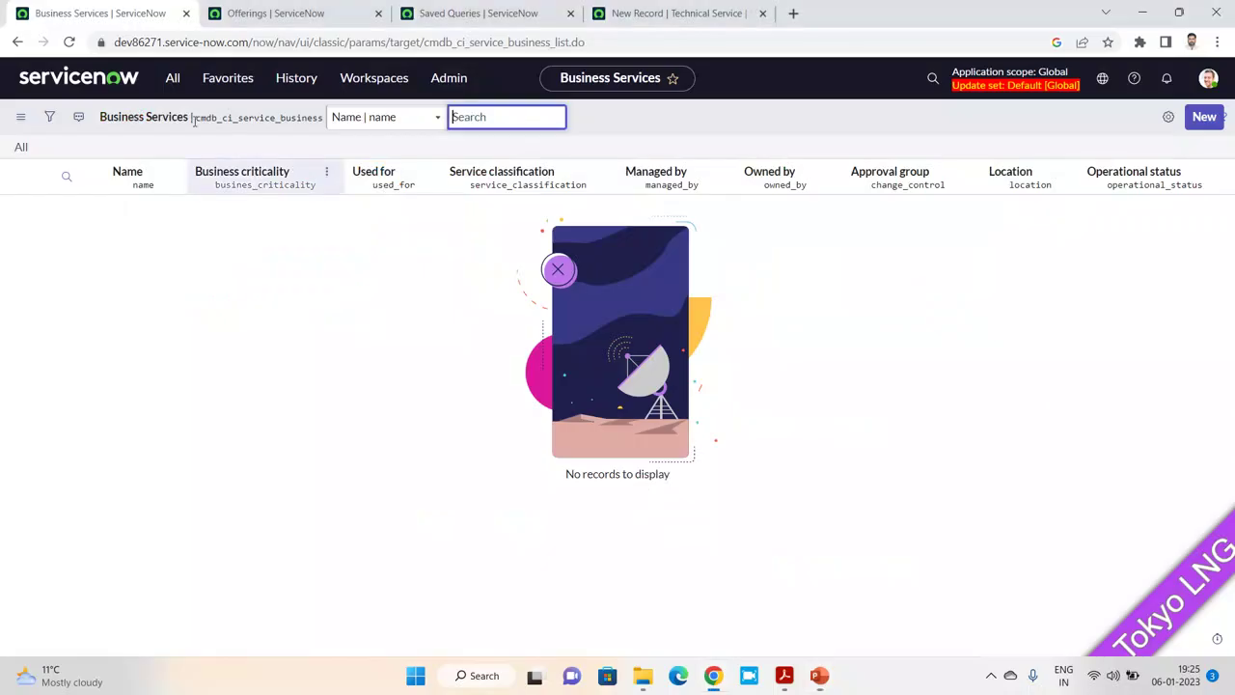
left_click(170, 79)
type("commi")
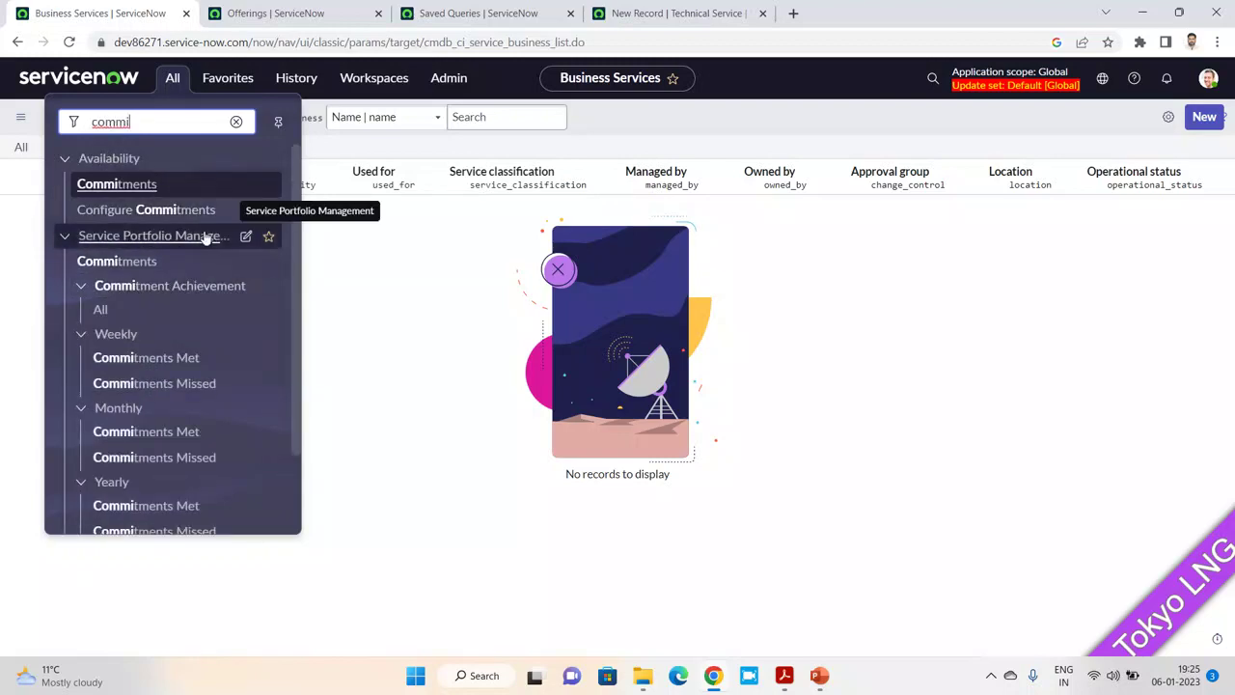
left_click(103, 310)
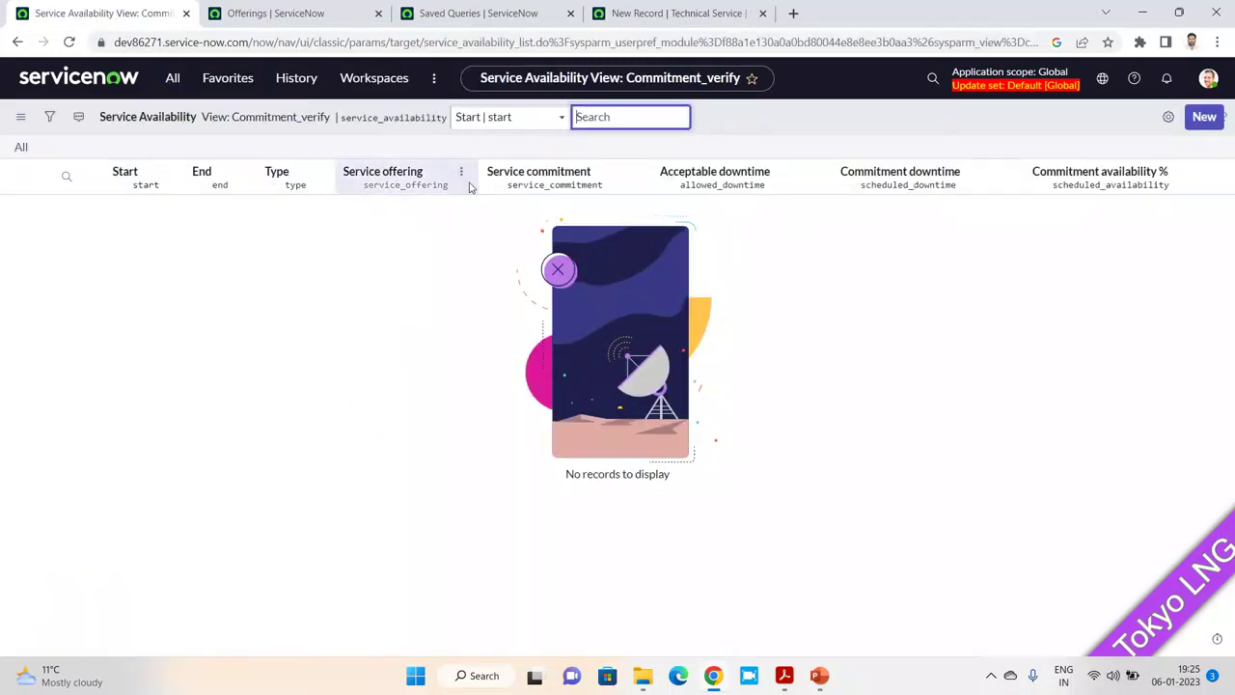
left_click(1204, 117)
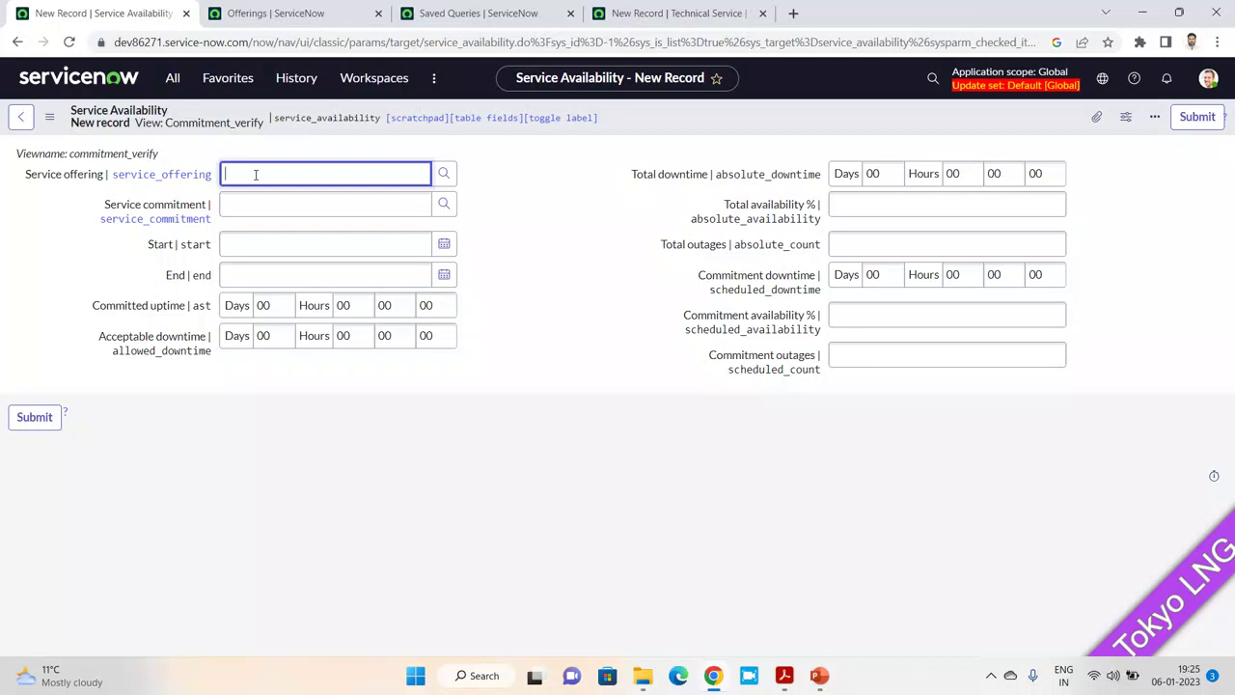
key("alt+Tab")
key("alt+Tab")
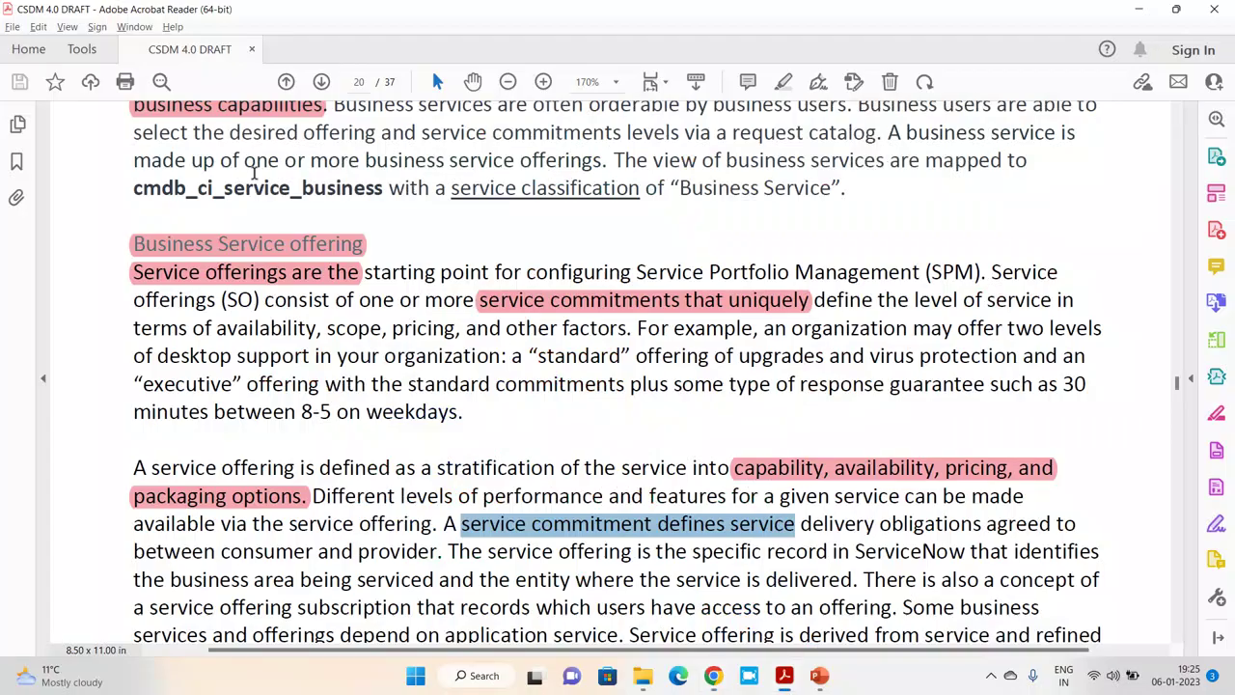
Scroll page 20 past Figure 7's Executive Print Services view to the SLA definitions paragraph
left_click(1177, 639)
scroll(1178, 639, "down", 10)
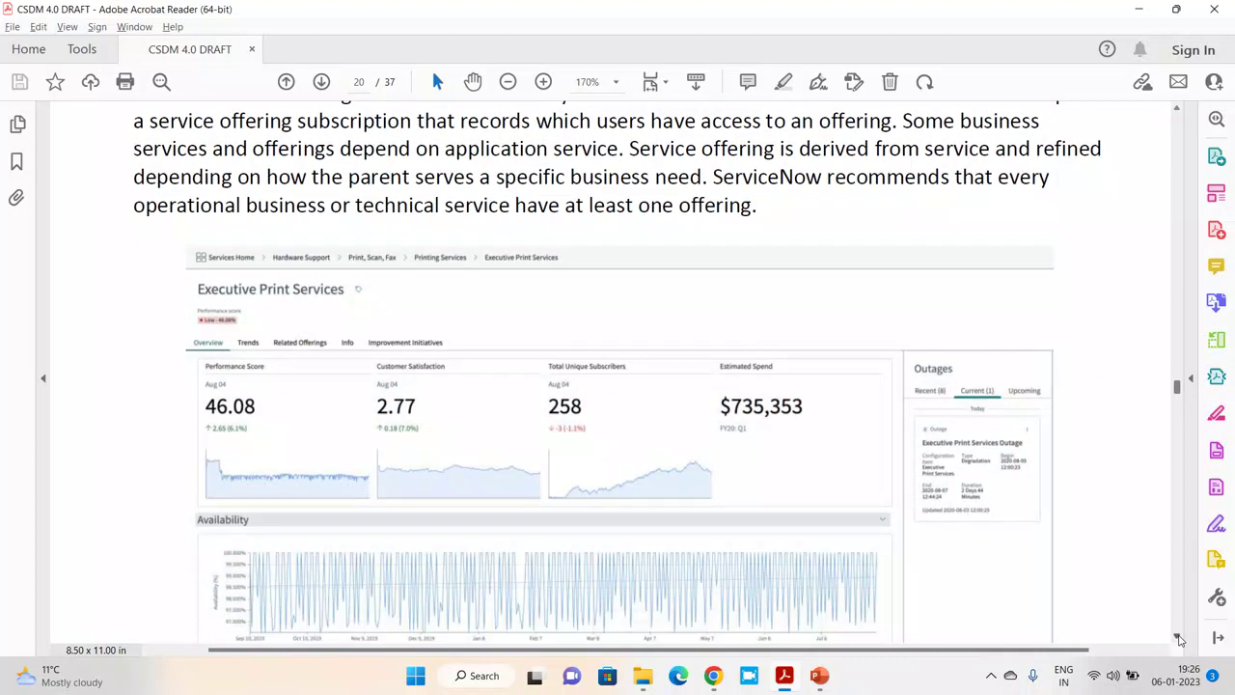
left_click(1177, 116)
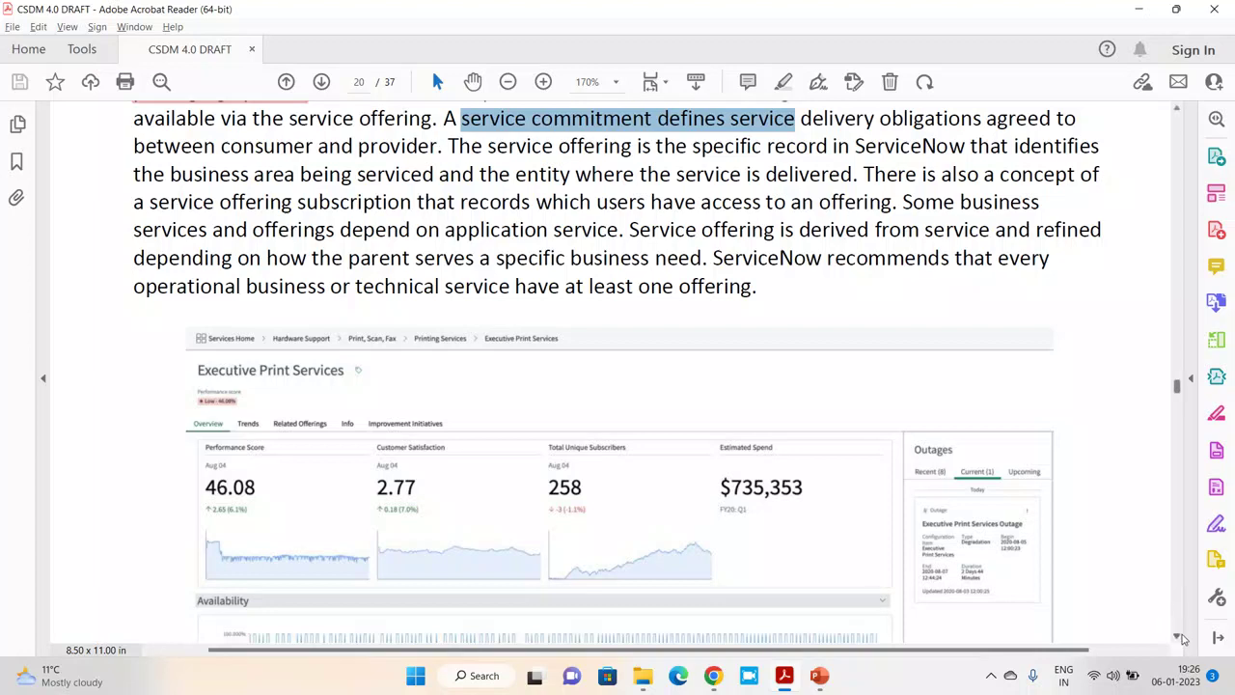
scroll(1179, 639, "down", 4)
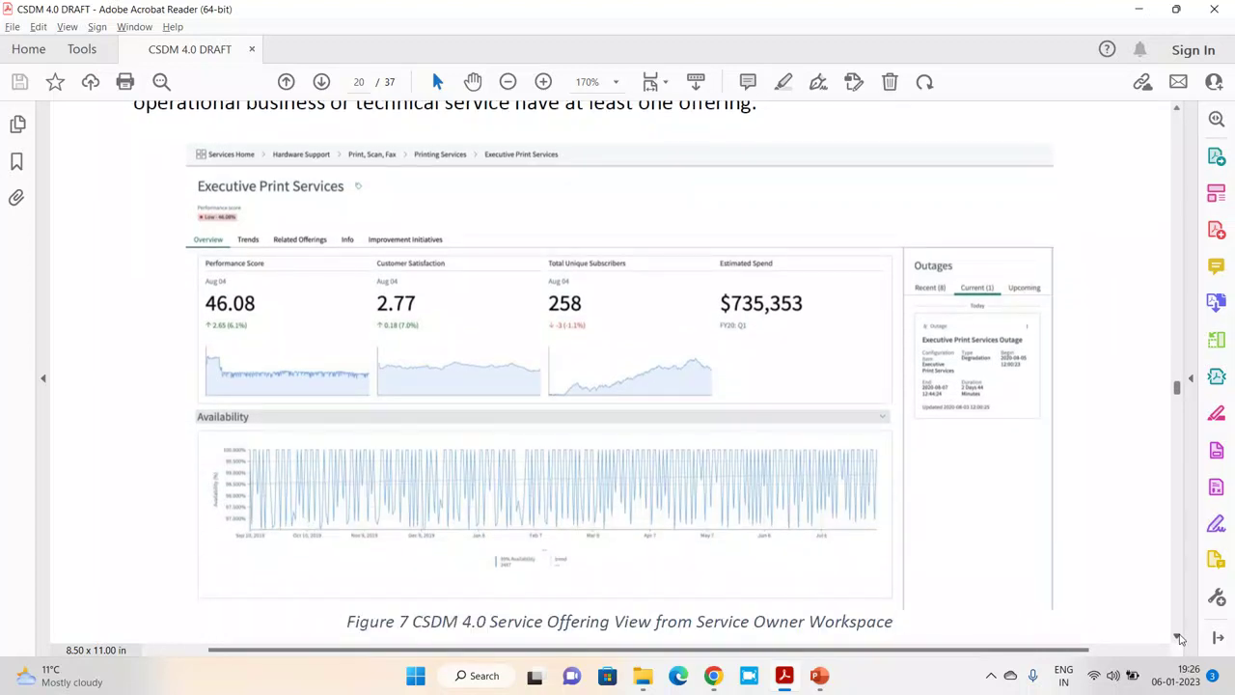
scroll(1179, 639, "down", 6)
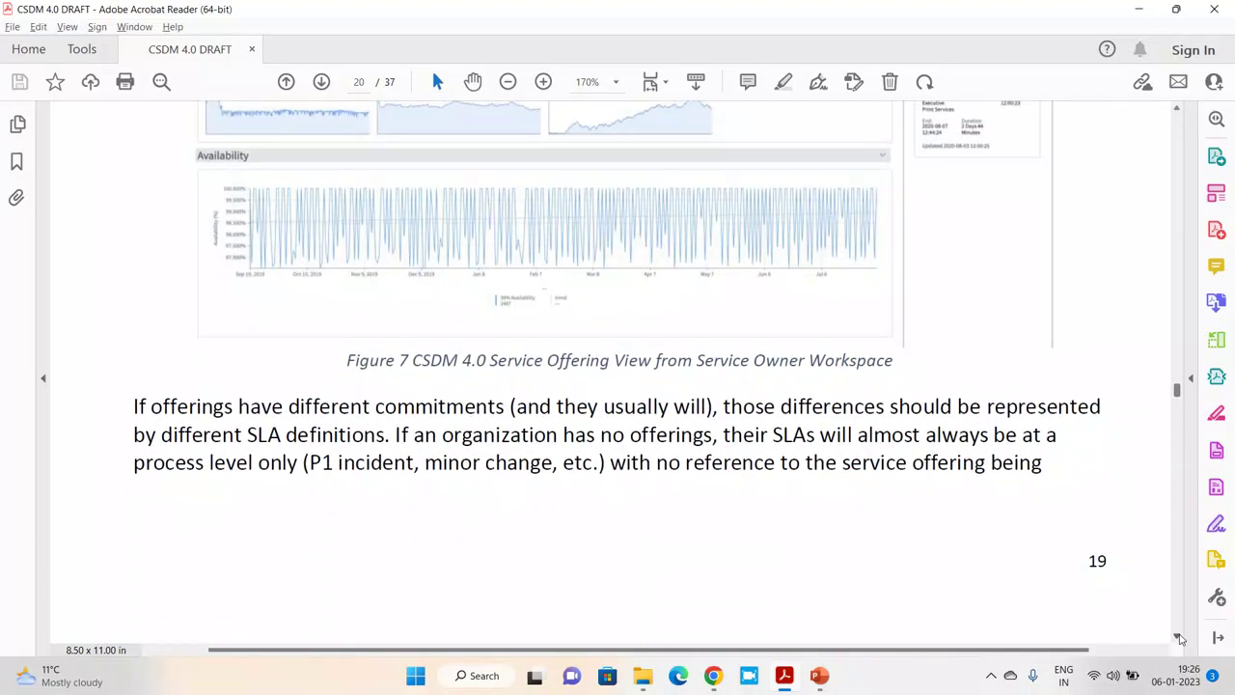
left_click(1178, 109)
left_click(1177, 109)
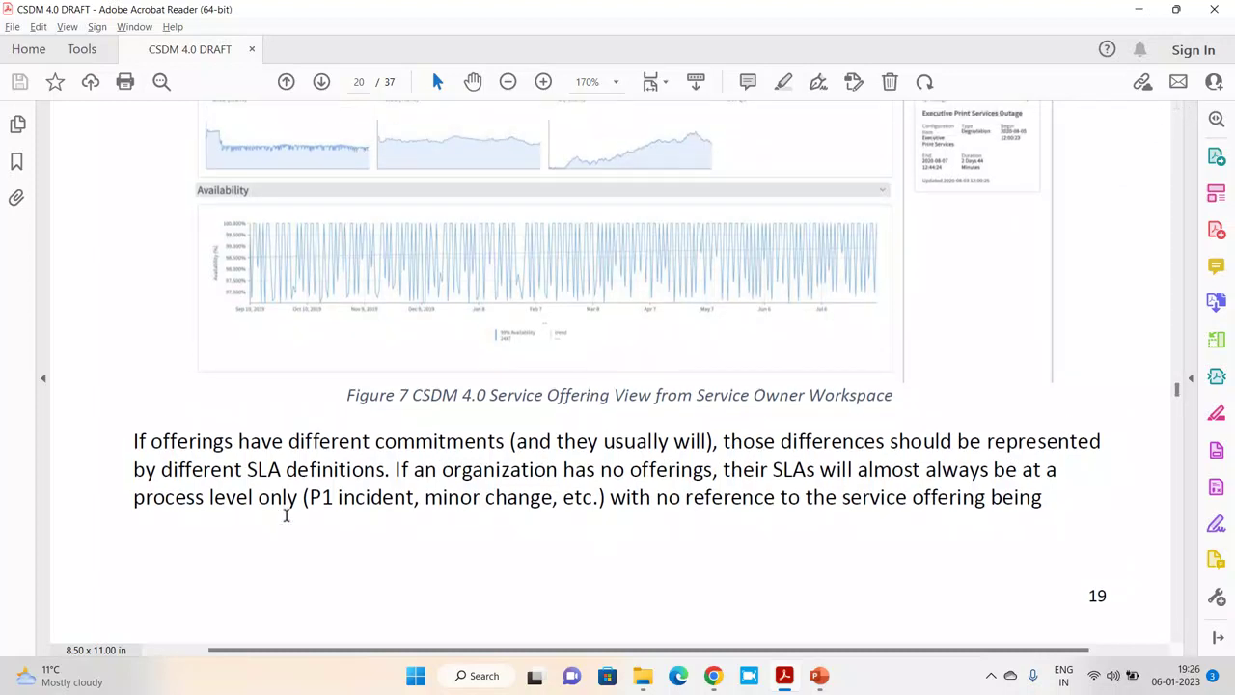
key("alt+Tab")
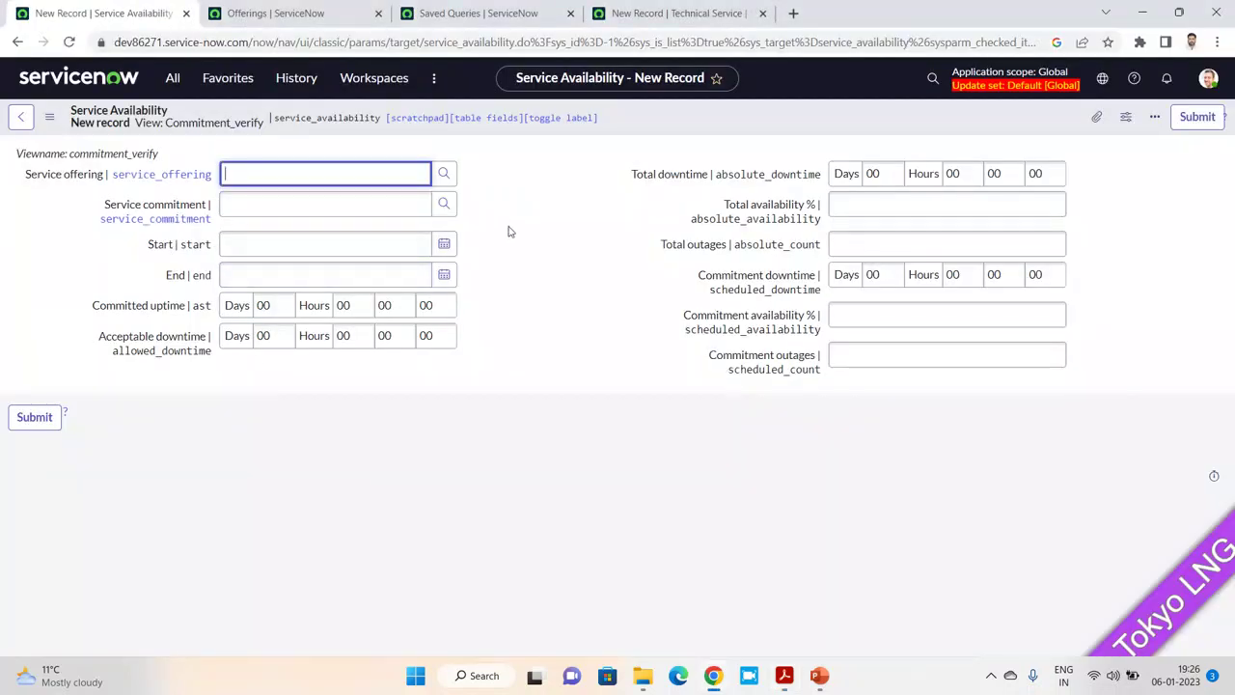
Open the Service commitments list from the service commitment field, start a new record and view its Type options
left_click(353, 198)
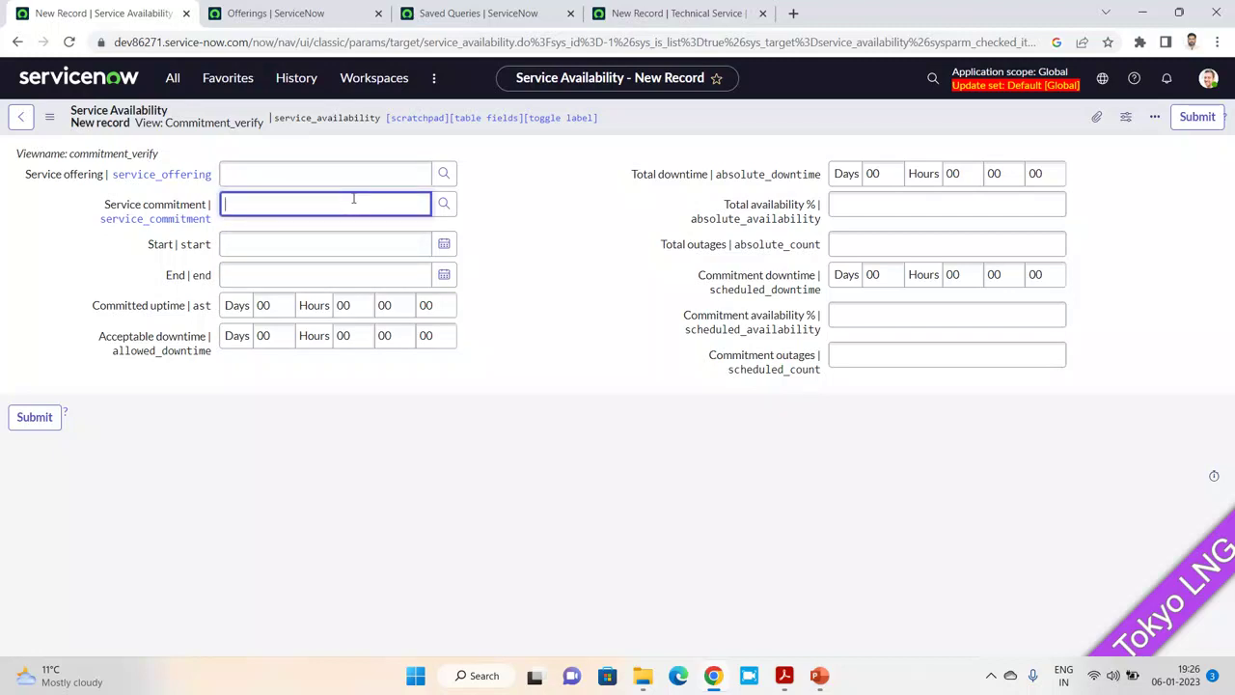
type("**")
key("BackSpace")
key("BackSpace")
left_click(182, 219)
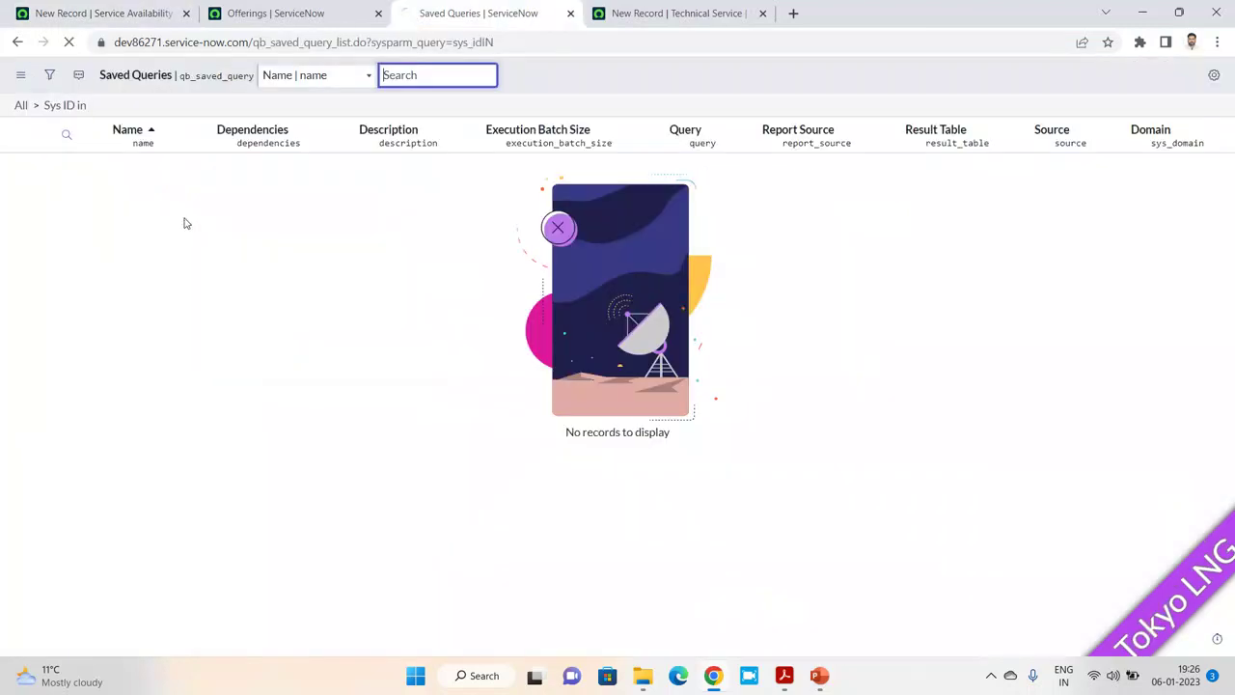
left_click(1204, 76)
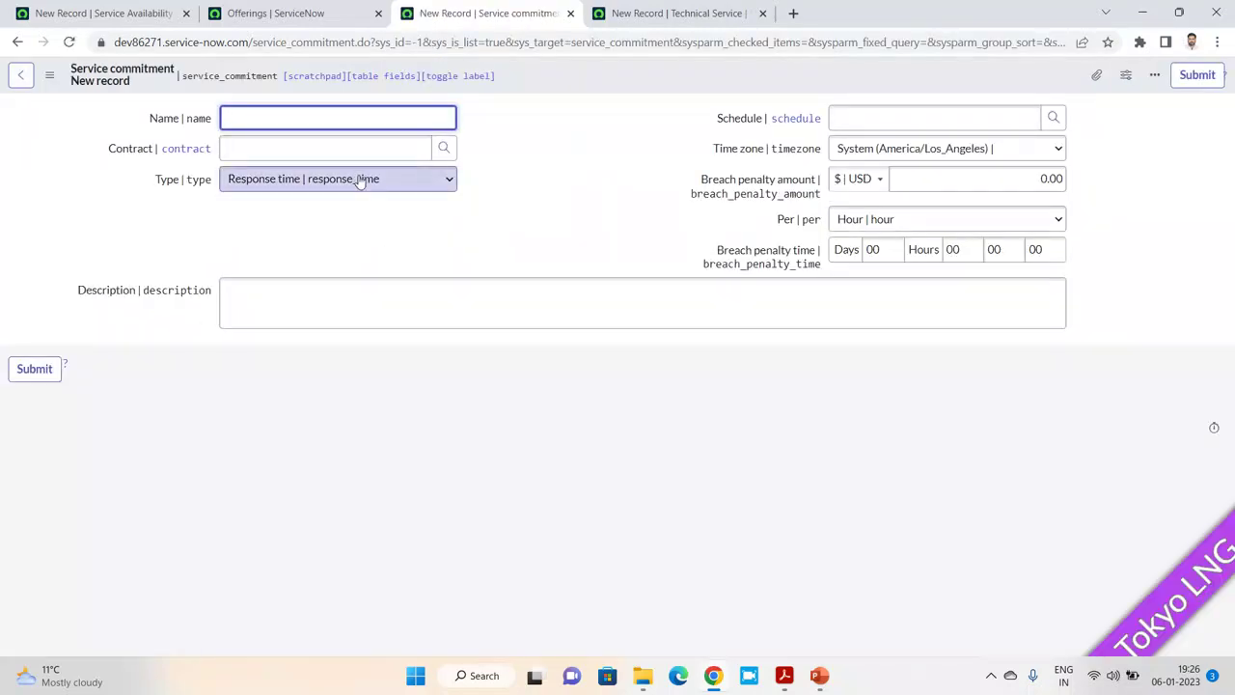
left_click(357, 178)
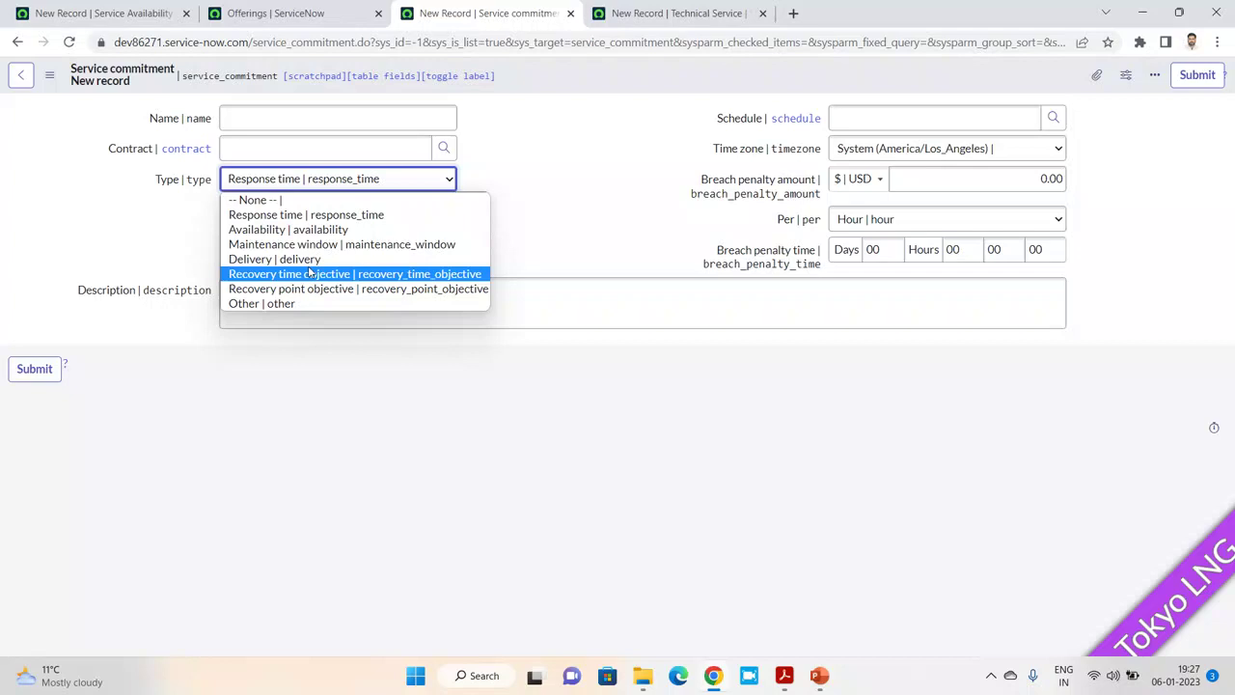
key("alt+Tab")
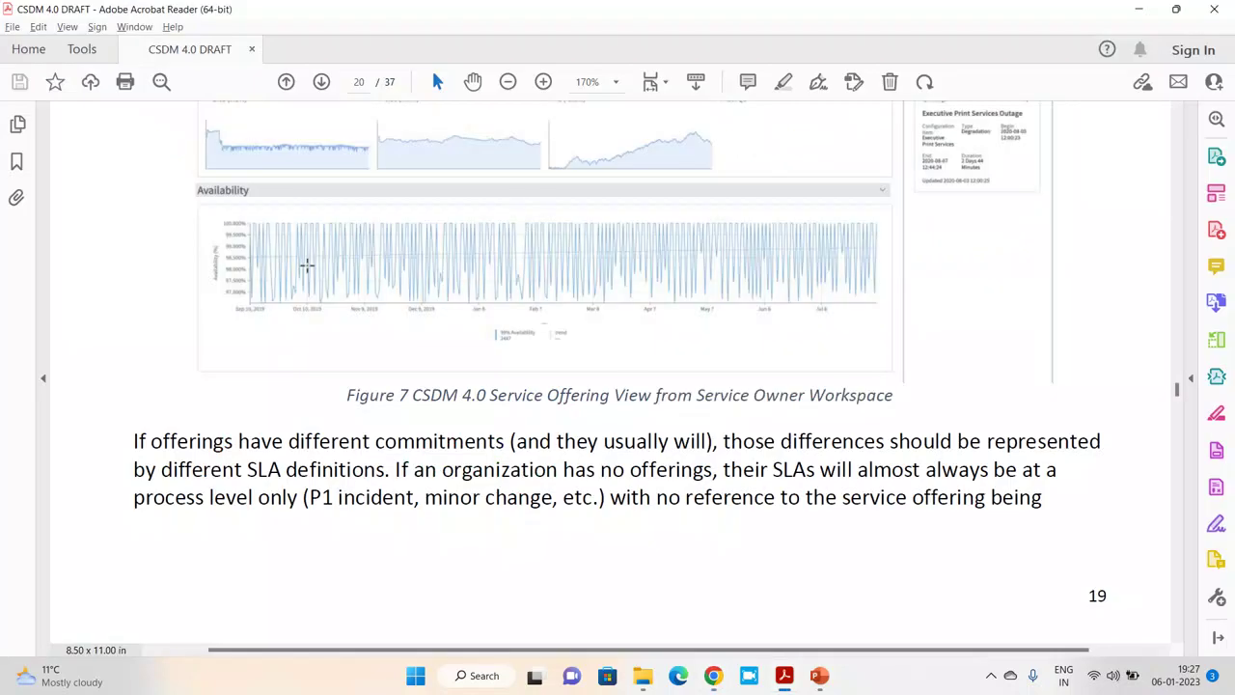
Scroll to page 21, highlight the Request Catalog phrase and review the Manage Portfolio and Request Catalog sections
left_click(1178, 640)
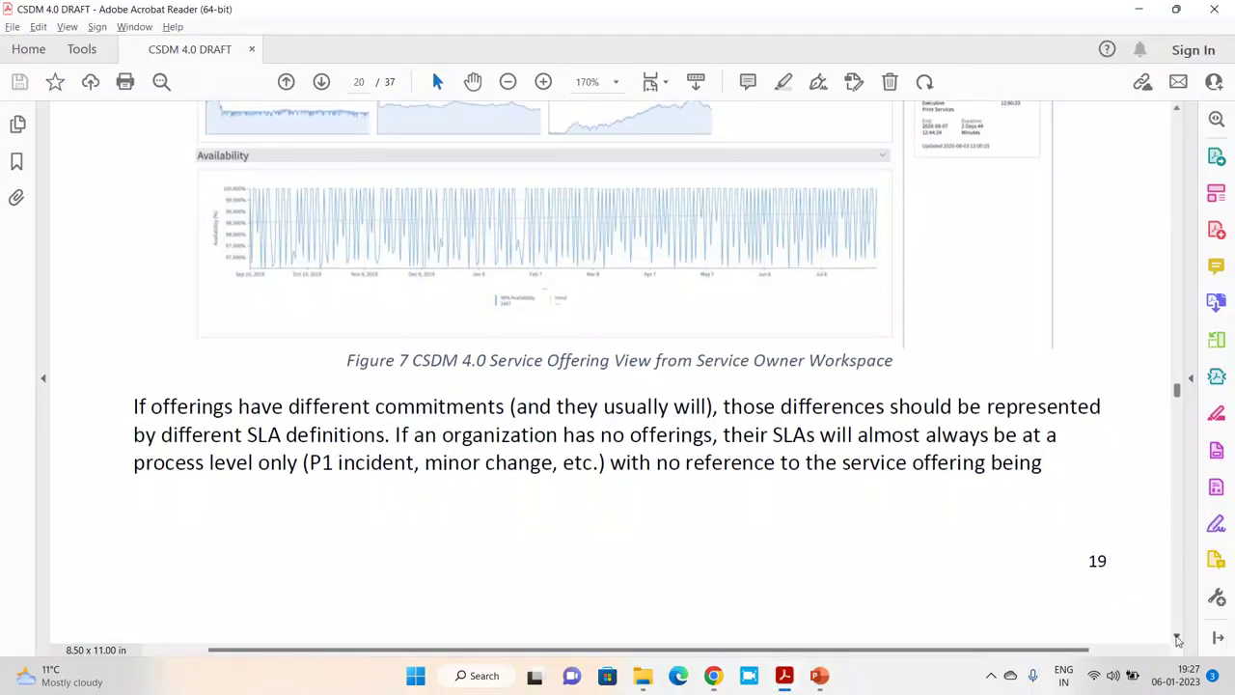
scroll(1178, 640, "down", 10)
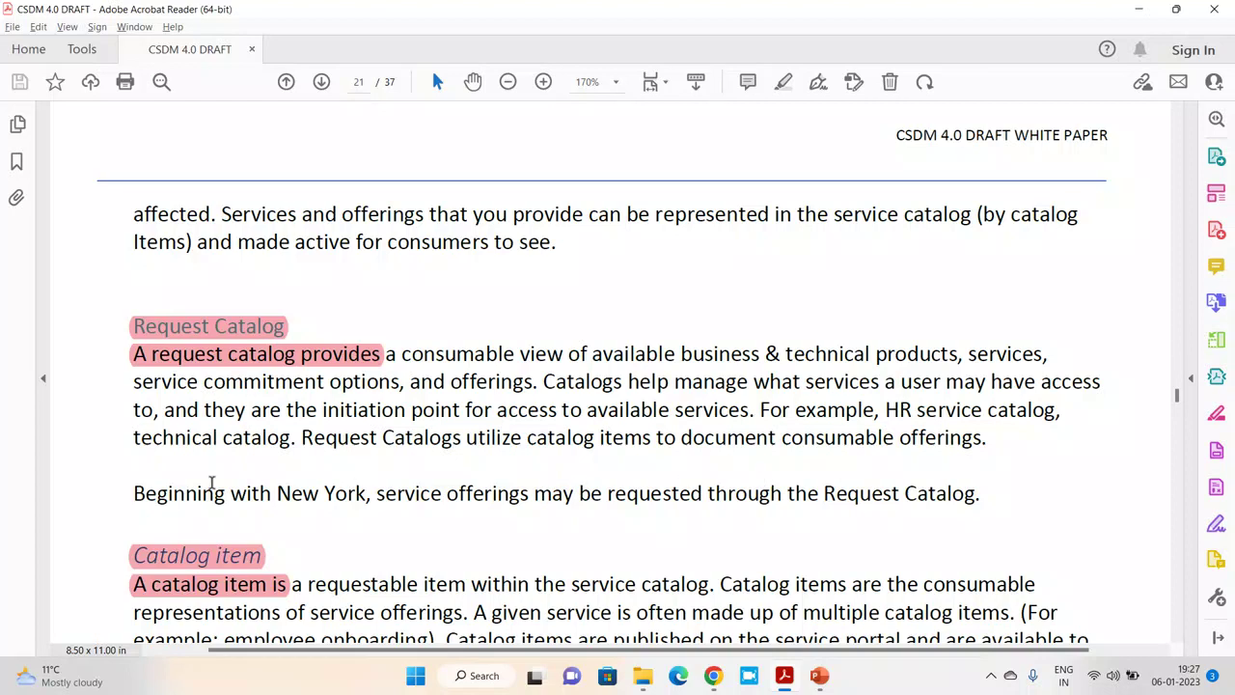
left_click_drag(528, 494, 975, 497)
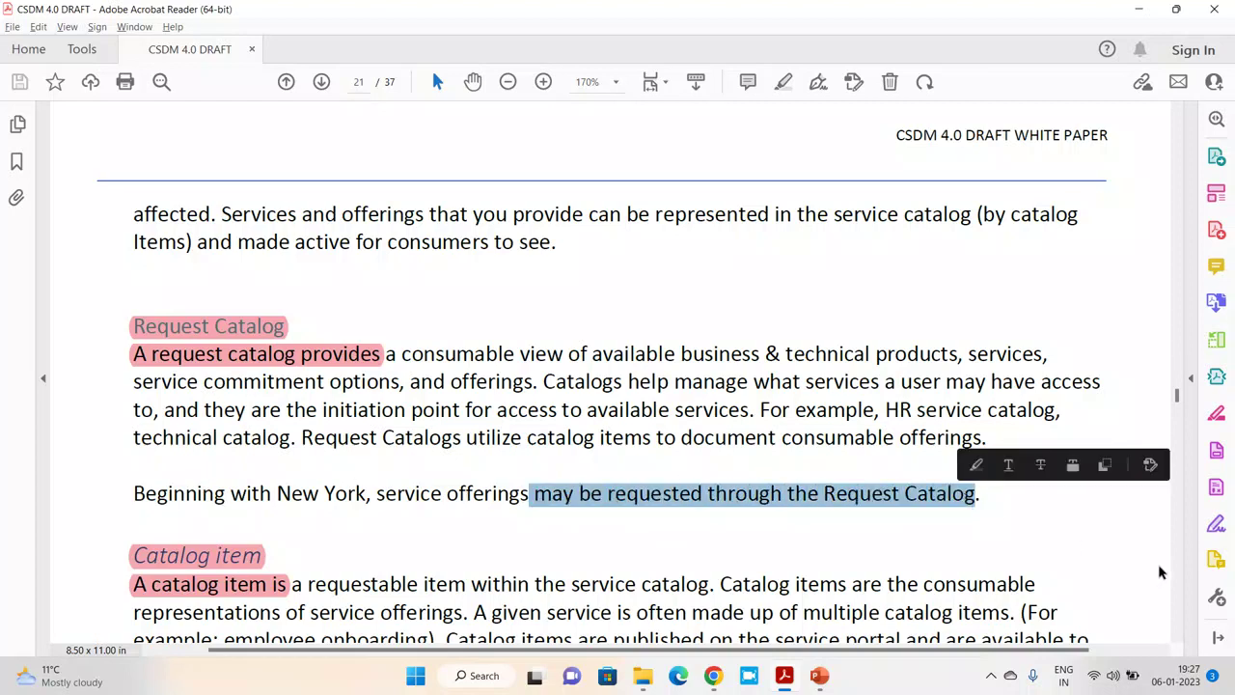
left_click(1177, 641)
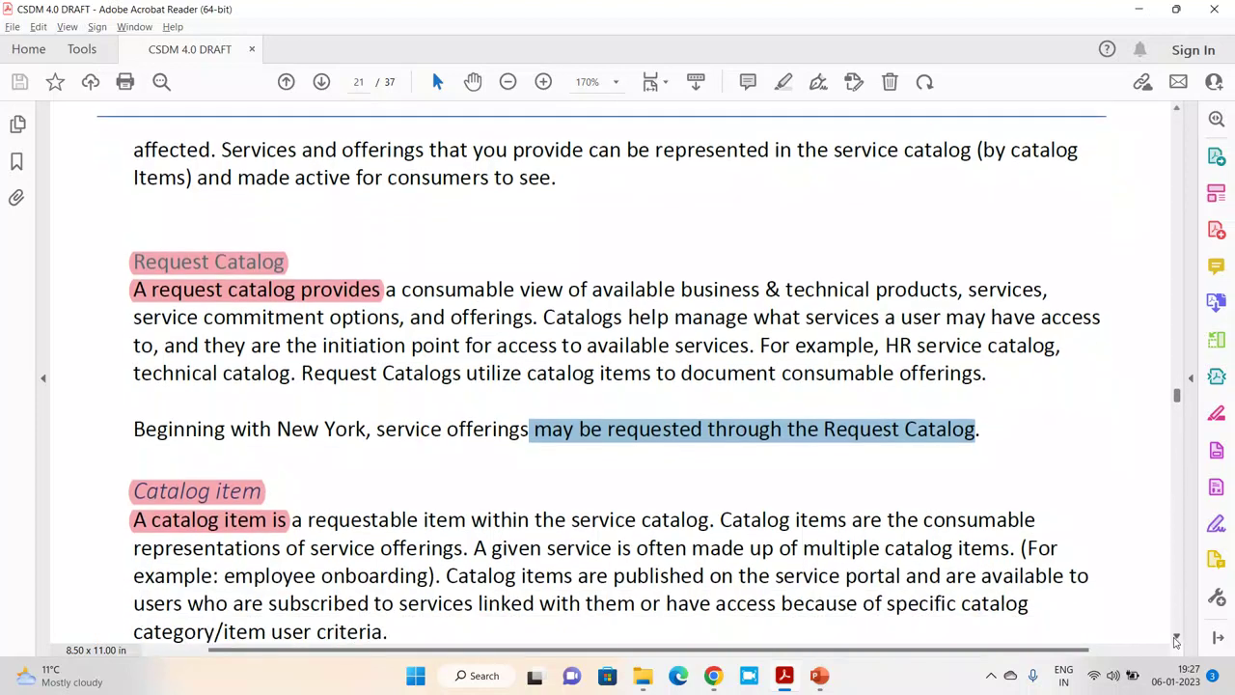
left_click(1176, 641)
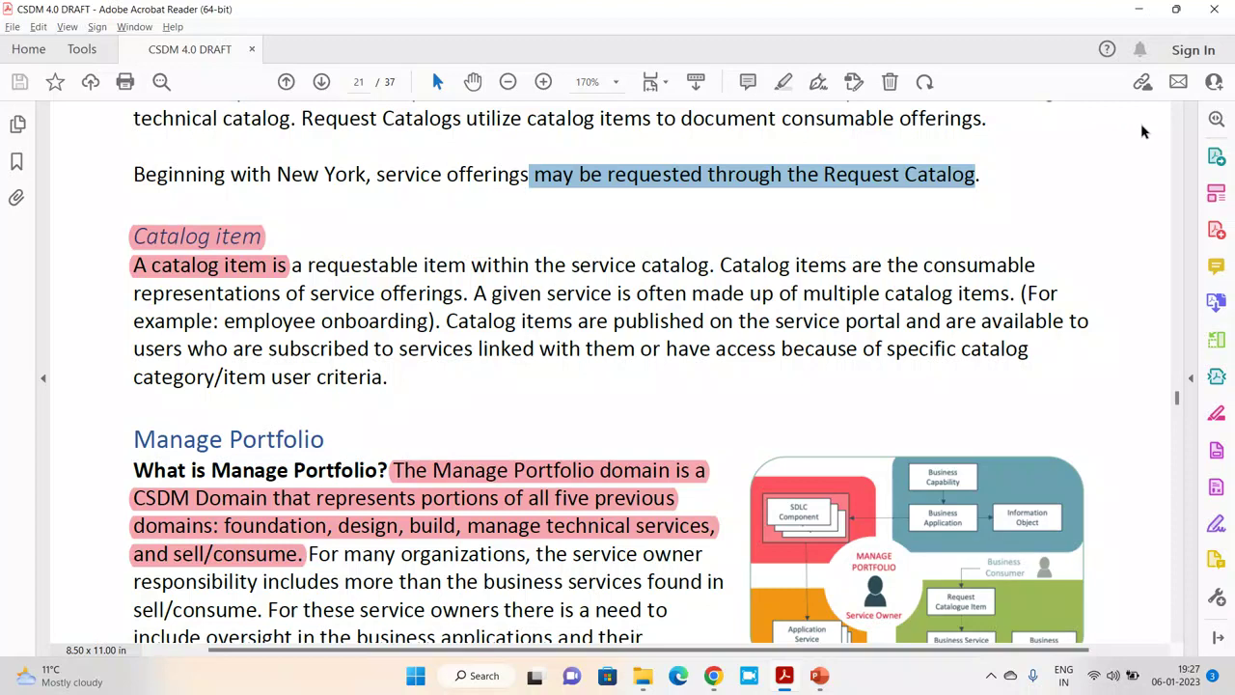
left_click(1178, 112)
left_click(1178, 112)
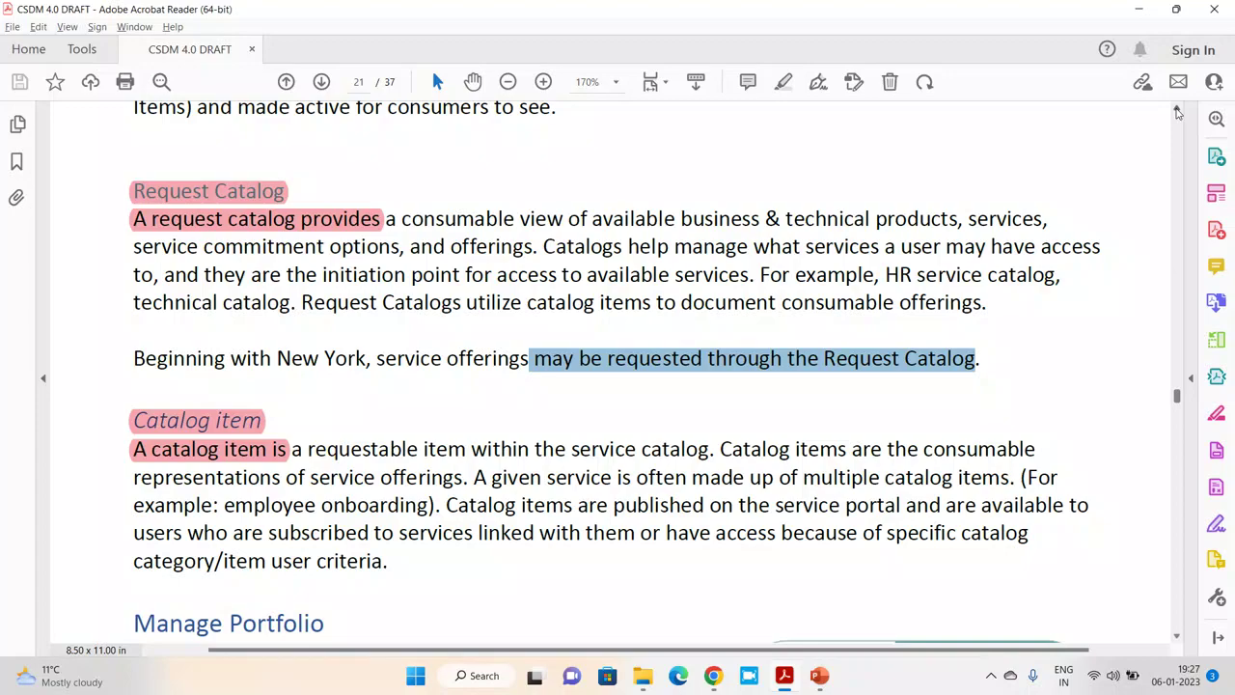
key("alt+Tab")
key("alt+Tab")
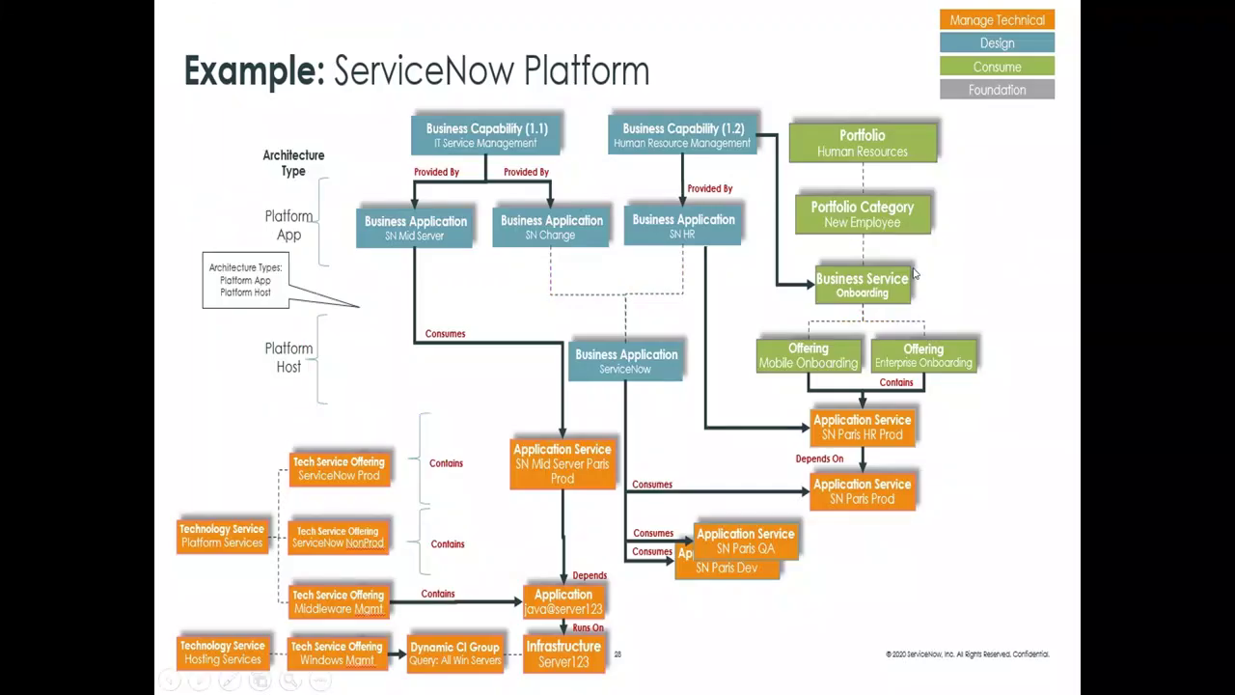